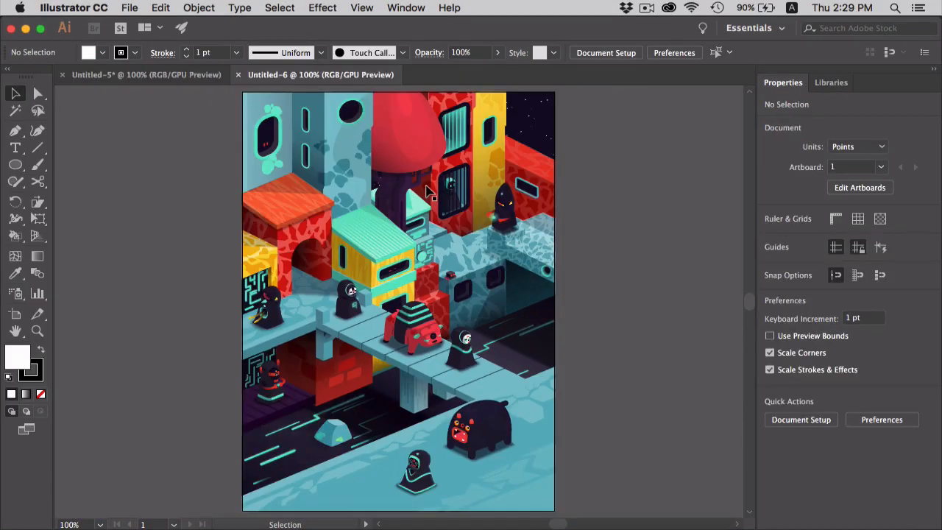
# Switch to the Untitled-5 document and display its perspective grid with the Perspective Grid tool
pyautogui.press('super+grave')
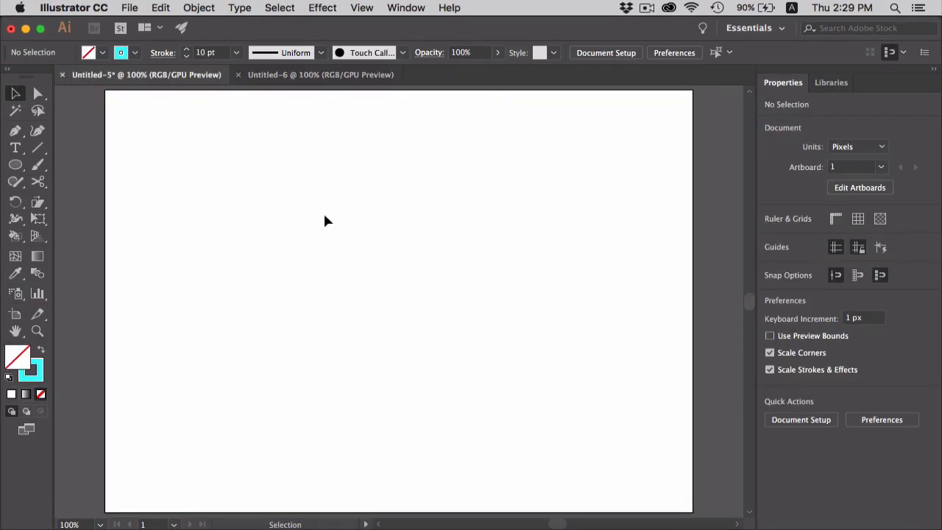
pyautogui.click(36, 237)
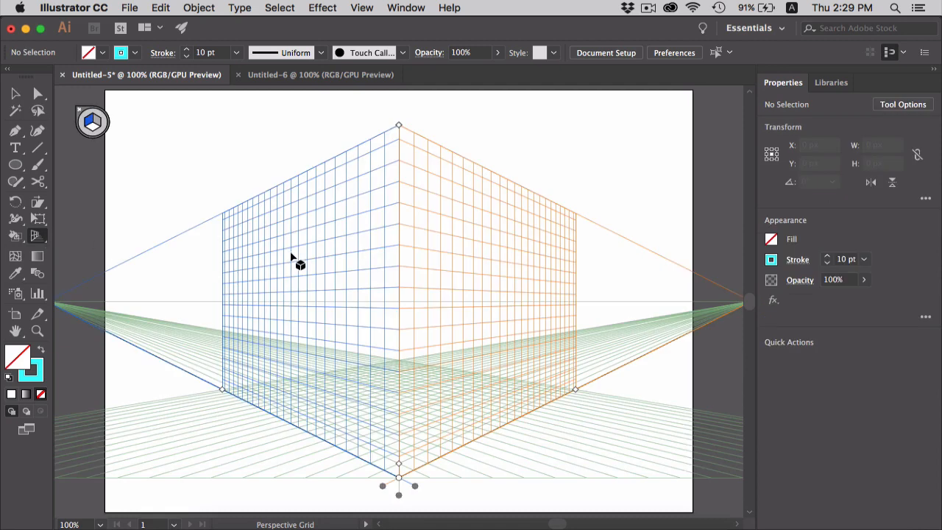
pyautogui.click(362, 8)
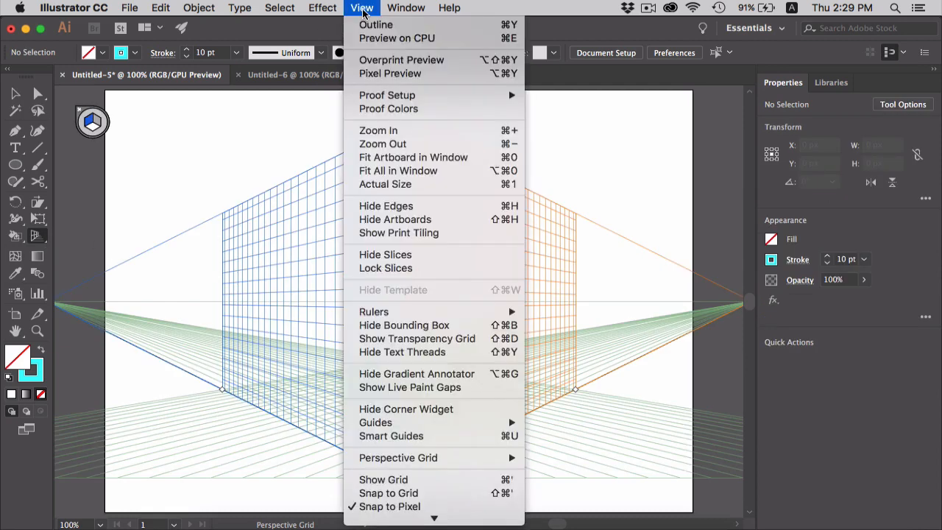
pyautogui.moveTo(406, 463)
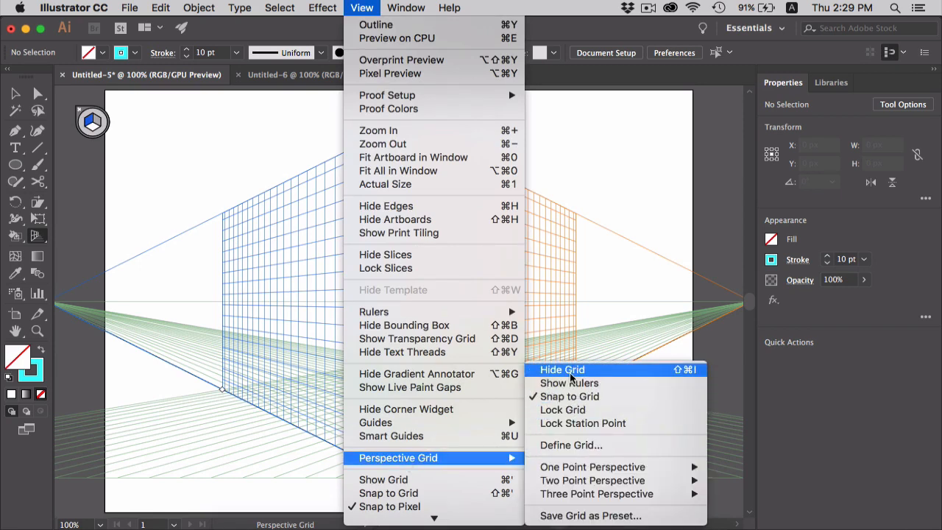
pyautogui.click(622, 205)
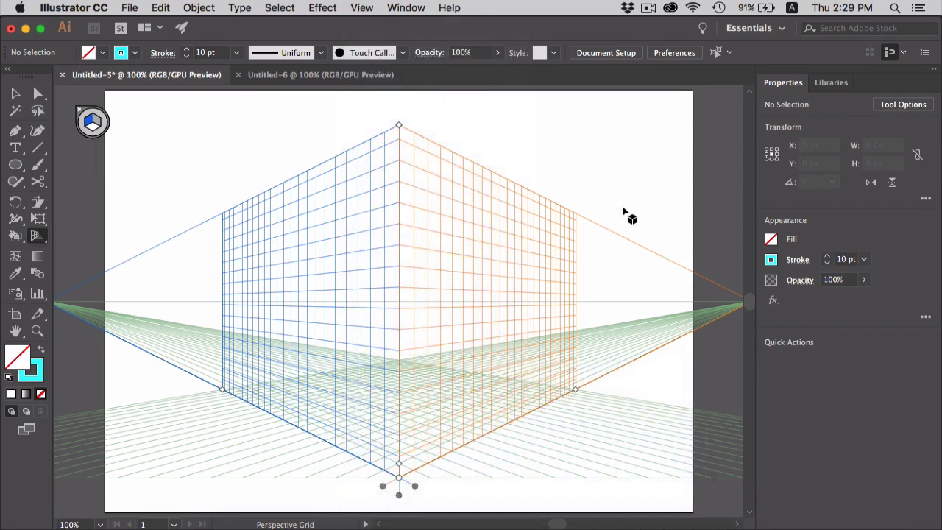
# Alternate between the Perspective Selection and Perspective Grid tools, trying different active planes and finishing with the horizontal plane active
pyautogui.click(92, 124)
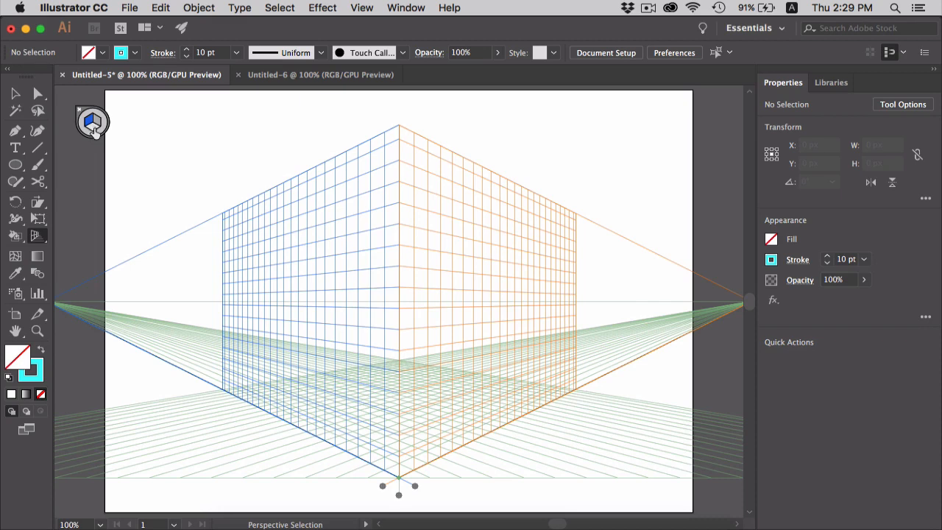
pyautogui.hotkey('shift', 'p')
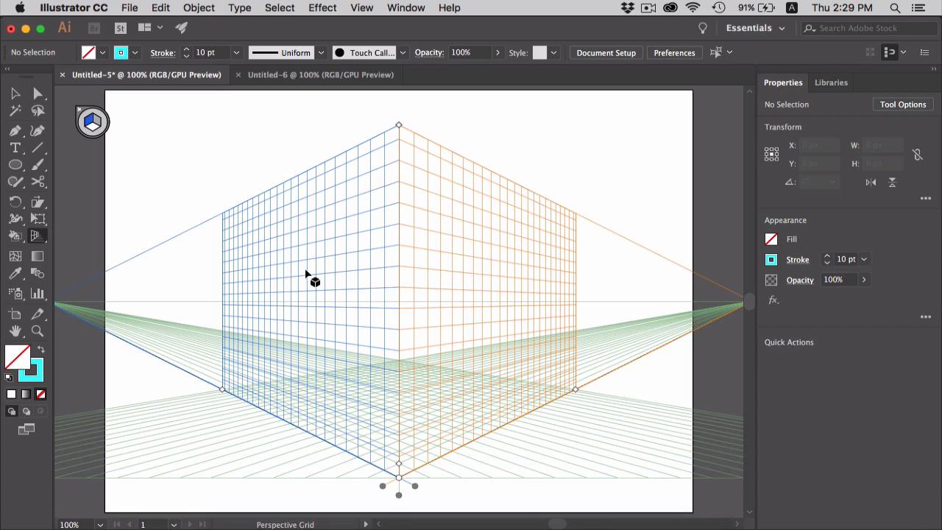
pyautogui.click(92, 122)
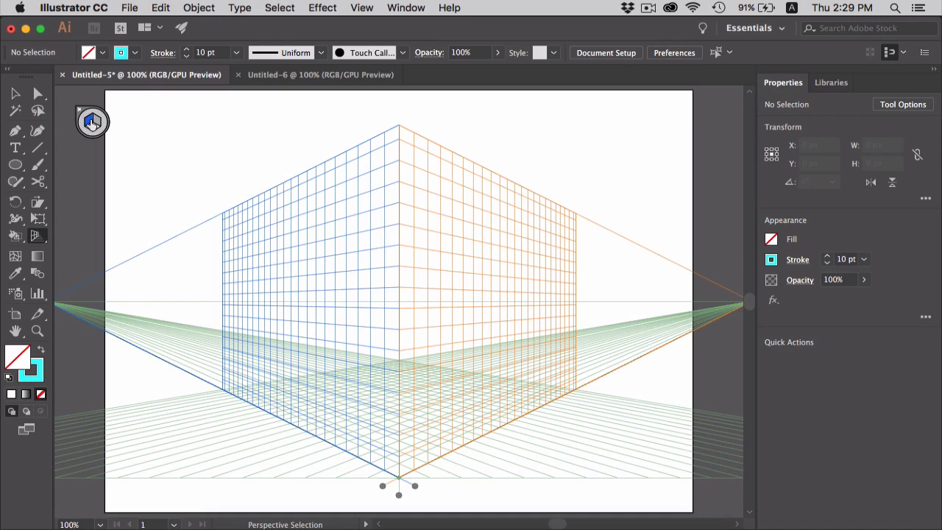
pyautogui.click(93, 129)
pyautogui.hotkey('shift', 'p')
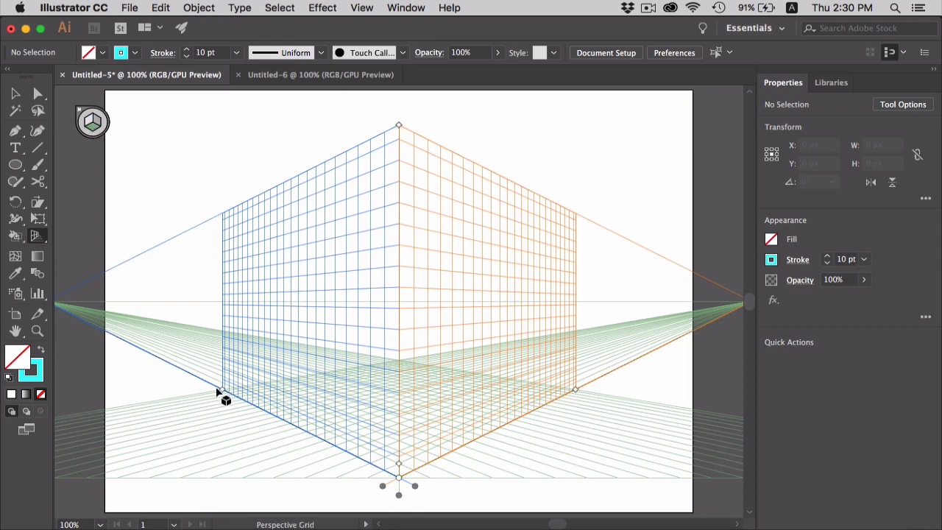
pyautogui.hotkey('shift', 'v')
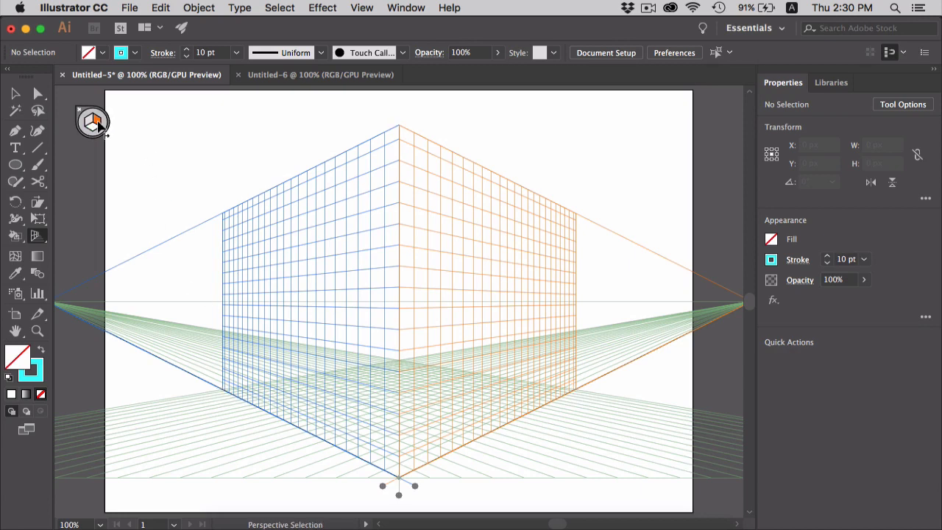
pyautogui.hotkey('shift', 'p')
pyautogui.hotkey('shift', 'v')
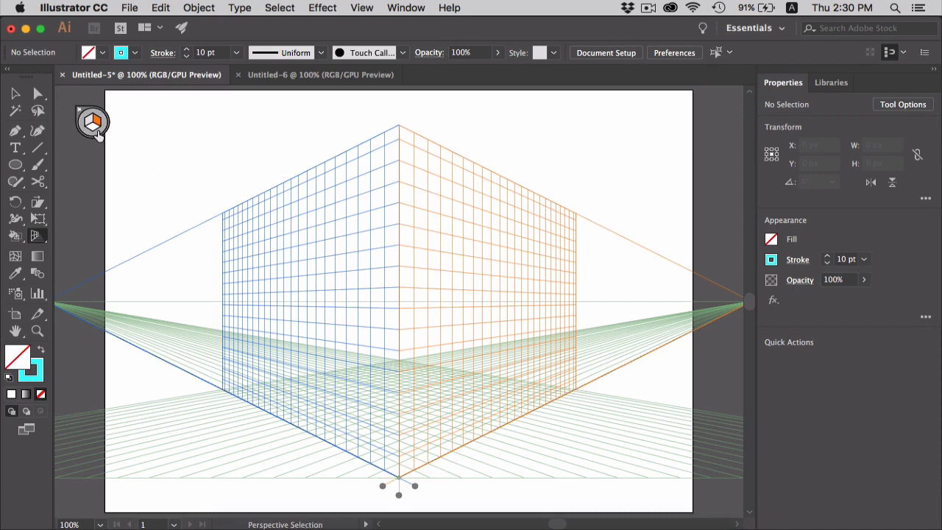
pyautogui.click(98, 136)
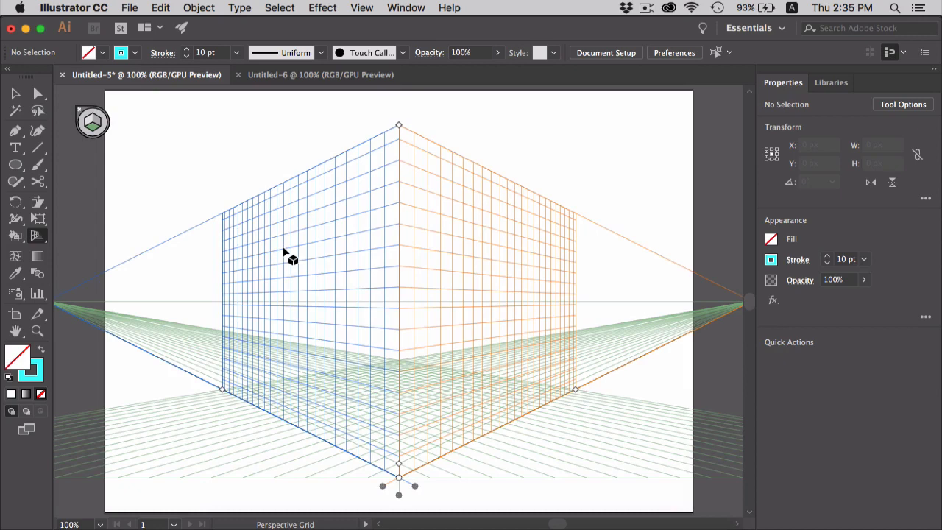
# Try lowering the horizon line of the perspective grid, and undo the move
pyautogui.press('super+minus')
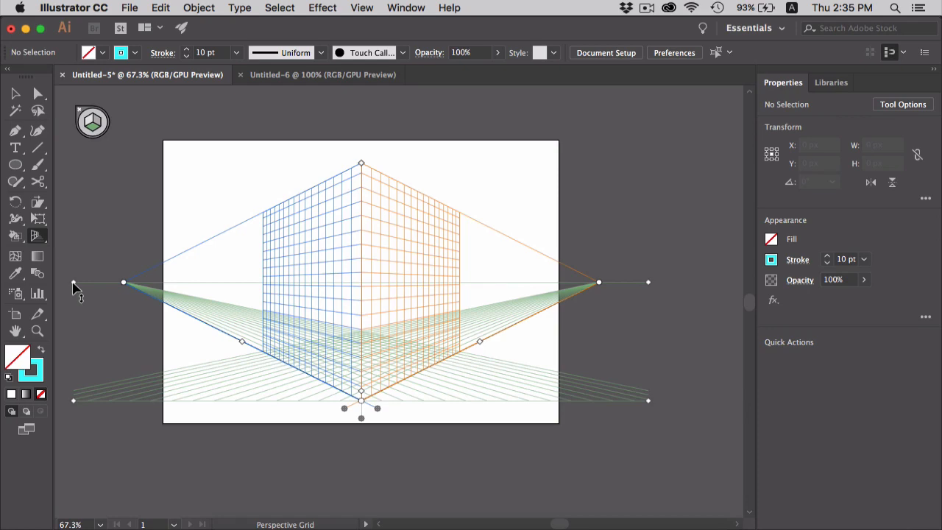
pyautogui.moveTo(73, 283); pyautogui.dragTo(81, 331)
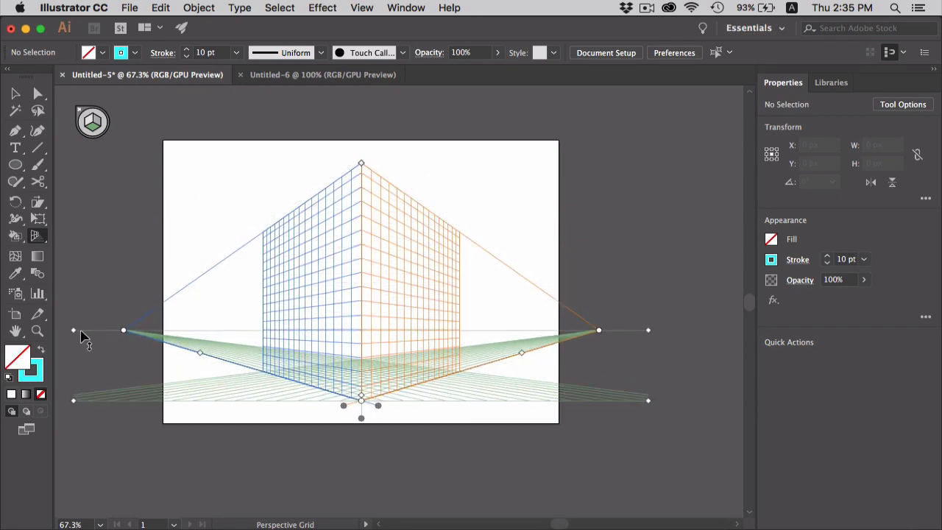
pyautogui.press('super+z')
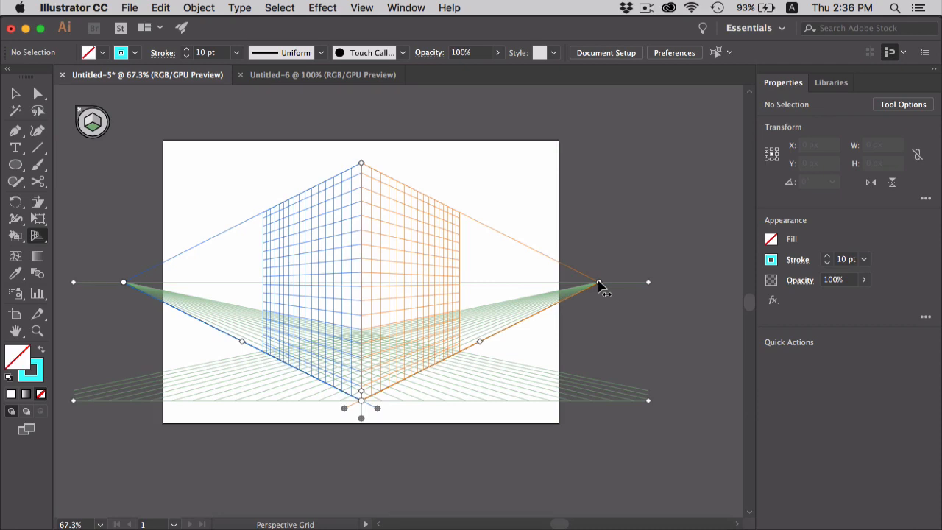
# Try the grid's adjustment handles at the right and left vanishing points and at the ground level
pyautogui.moveTo(598, 282)
pyautogui.mouseDown()
pyautogui.moveTo(646, 281)
pyautogui.moveTo(600, 284)
pyautogui.mouseUp()
pyautogui.moveTo(124, 283)
pyautogui.mouseDown()
pyautogui.moveTo(81, 284)
pyautogui.moveTo(194, 284)
pyautogui.moveTo(107, 285)
pyautogui.moveTo(124, 282)
pyautogui.mouseUp()
pyautogui.moveTo(73, 401)
pyautogui.mouseDown()
pyautogui.moveTo(85, 374)
pyautogui.moveTo(81, 411)
pyautogui.moveTo(103, 337)
pyautogui.moveTo(72, 415)
pyautogui.moveTo(84, 410)
pyautogui.moveTo(77, 401)
pyautogui.mouseUp()
# Try pulling in the extents of the left and right grids toward the centre, and undo both changes
pyautogui.moveTo(242, 342); pyautogui.dragTo(315, 379)
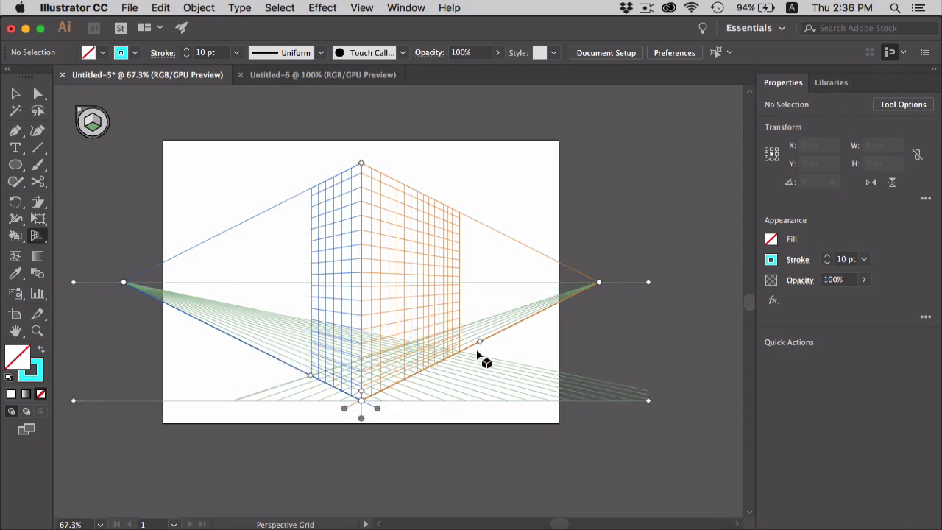
pyautogui.moveTo(479, 342); pyautogui.dragTo(408, 377)
pyautogui.press('super+z')
pyautogui.press('super+z')
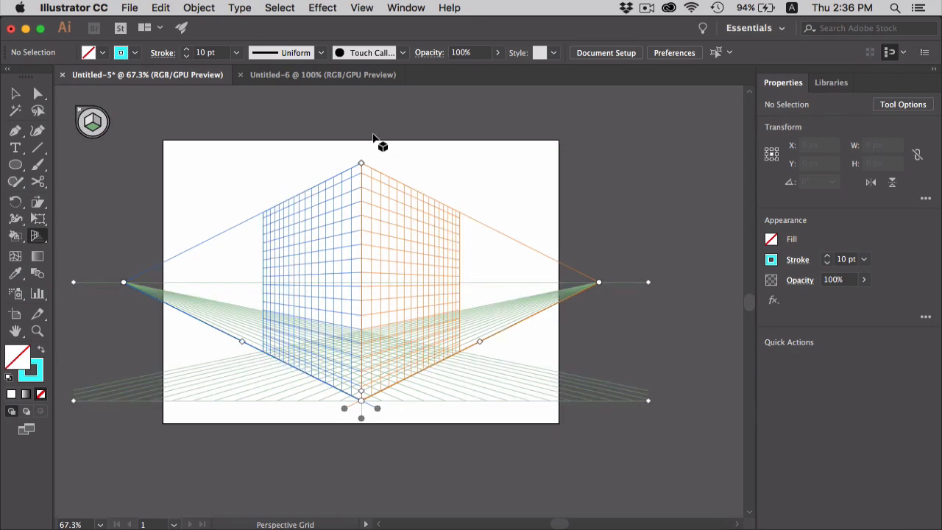
# Raise the vertical grid extent slightly, and try shifting the left, right and horizontal grid planes with their plane controls
pyautogui.moveTo(361, 164)
pyautogui.mouseDown()
pyautogui.moveTo(362, 235)
pyautogui.moveTo(361, 156)
pyautogui.mouseUp()
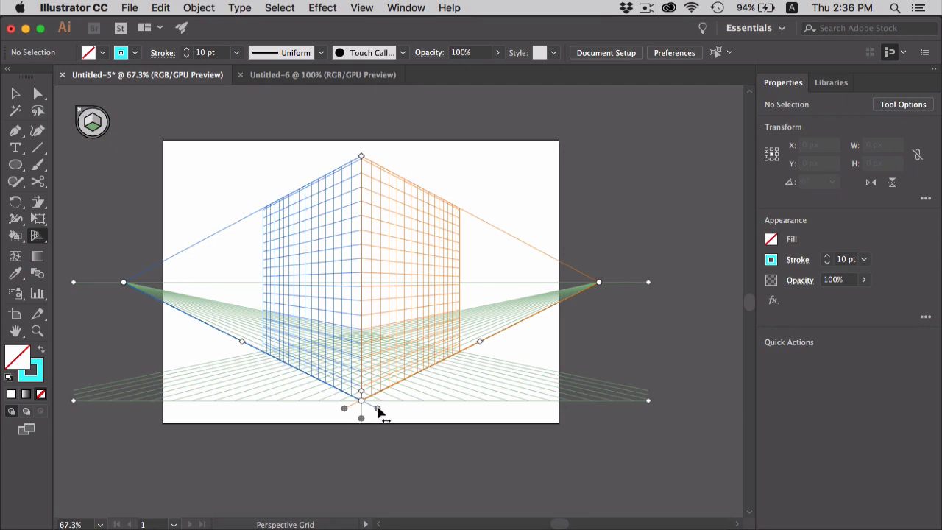
pyautogui.moveTo(382, 406); pyautogui.dragTo(413, 435)
pyautogui.moveTo(346, 411); pyautogui.dragTo(297, 385)
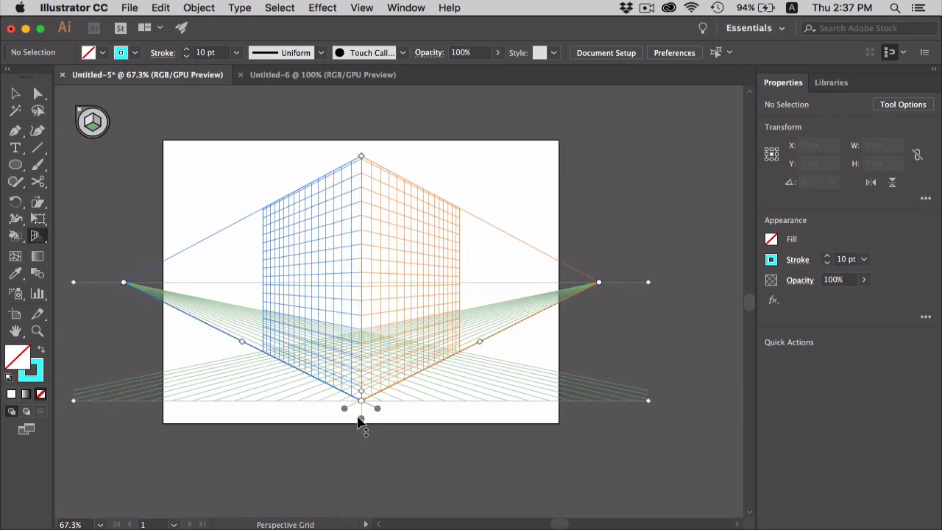
pyautogui.moveTo(361, 420); pyautogui.dragTo(361, 305)
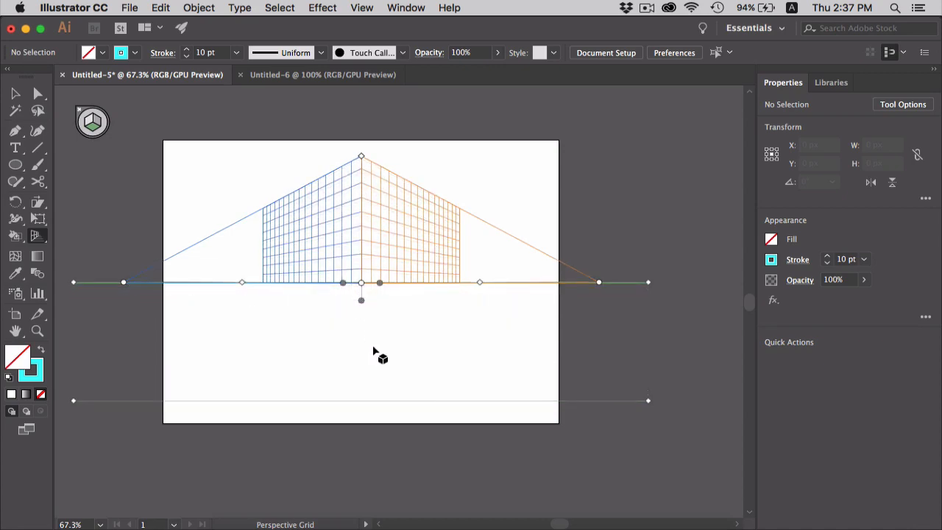
pyautogui.press('super+z')
pyautogui.moveTo(379, 409); pyautogui.dragTo(433, 392)
pyautogui.press('super+z')
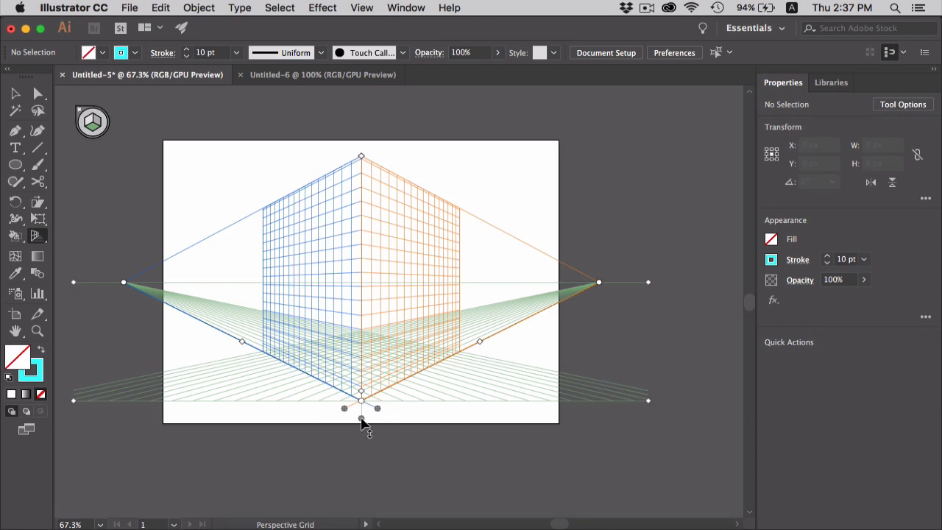
# Hide and redisplay the horizontal grid, and enlarge the grid cell size
pyautogui.moveTo(360, 418); pyautogui.dragTo(360, 418)
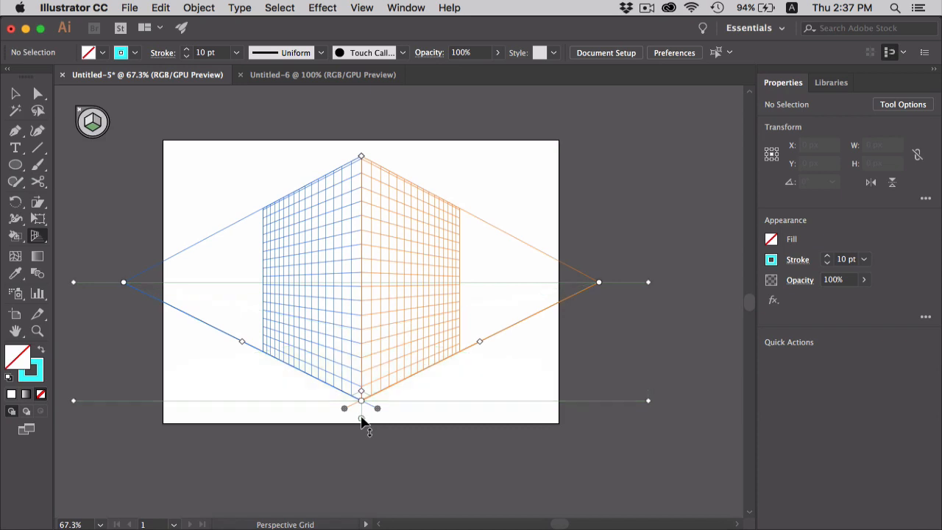
pyautogui.click(361, 418)
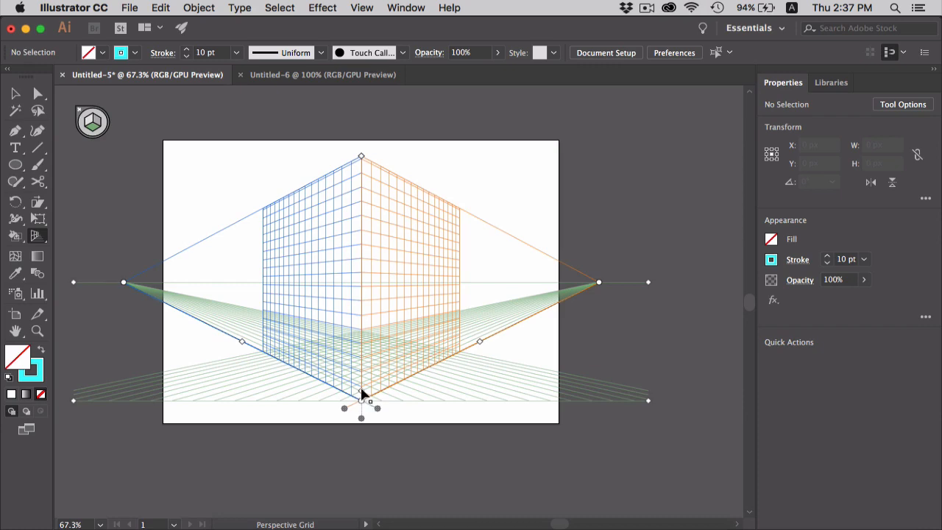
pyautogui.moveTo(362, 391); pyautogui.dragTo(364, 366)
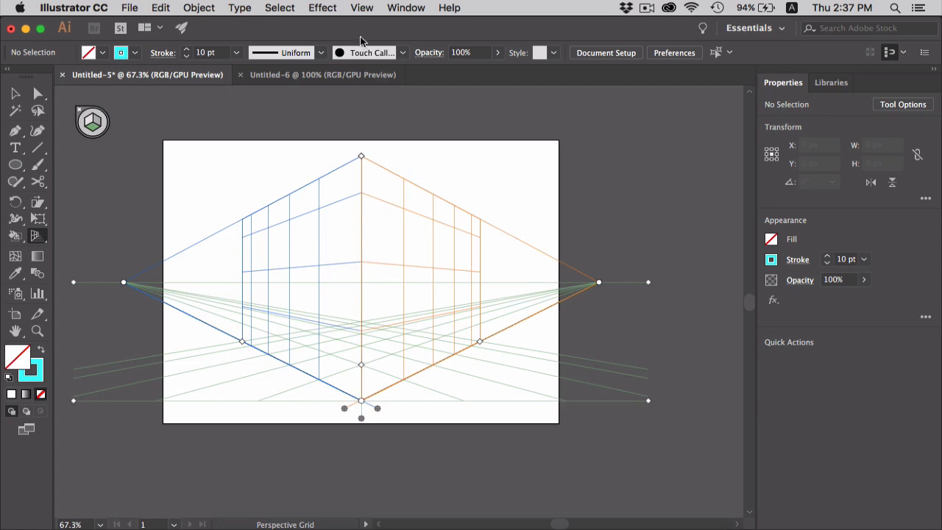
# Open the Define Perspective Grid settings and review the perspective type options
pyautogui.click(362, 9)
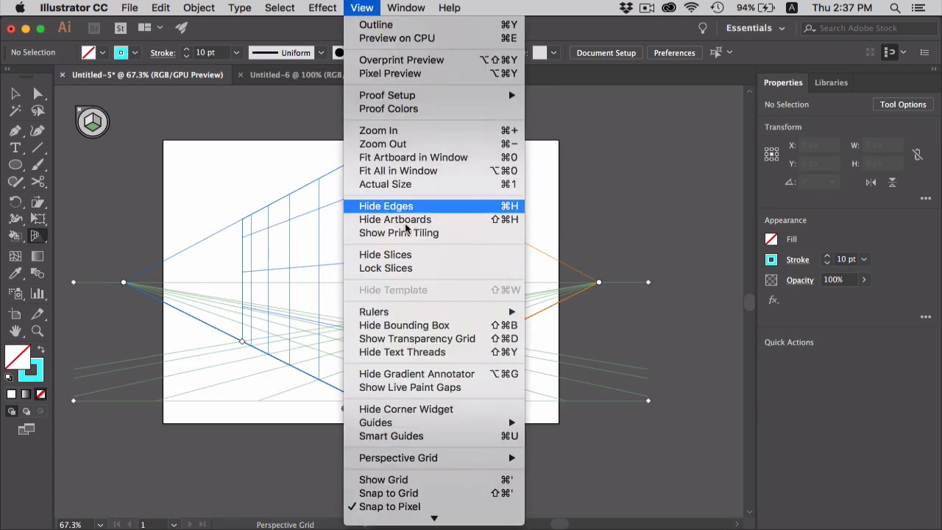
pyautogui.moveTo(414, 459)
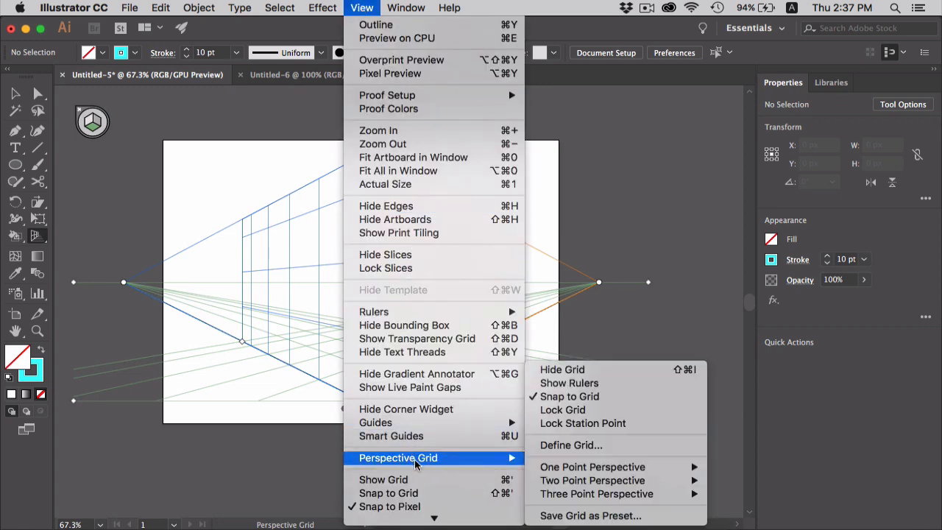
pyautogui.click(586, 446)
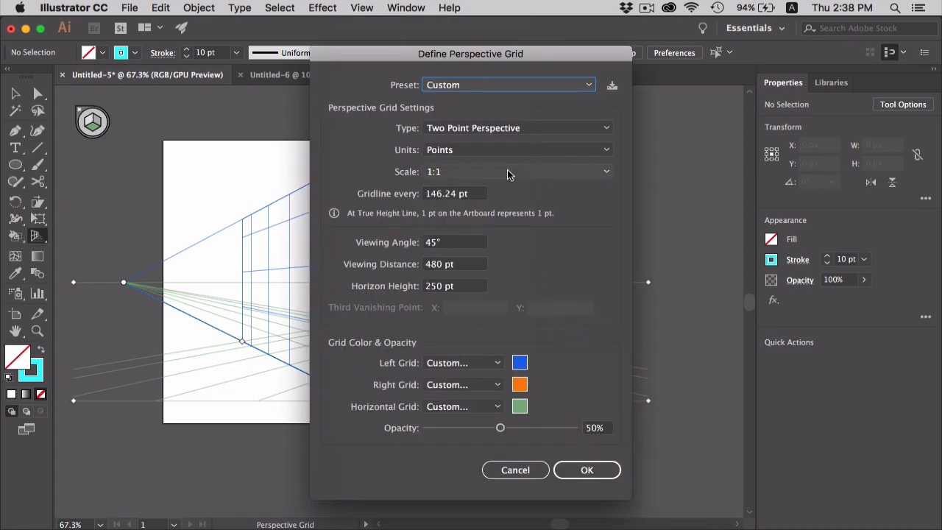
pyautogui.click(483, 128)
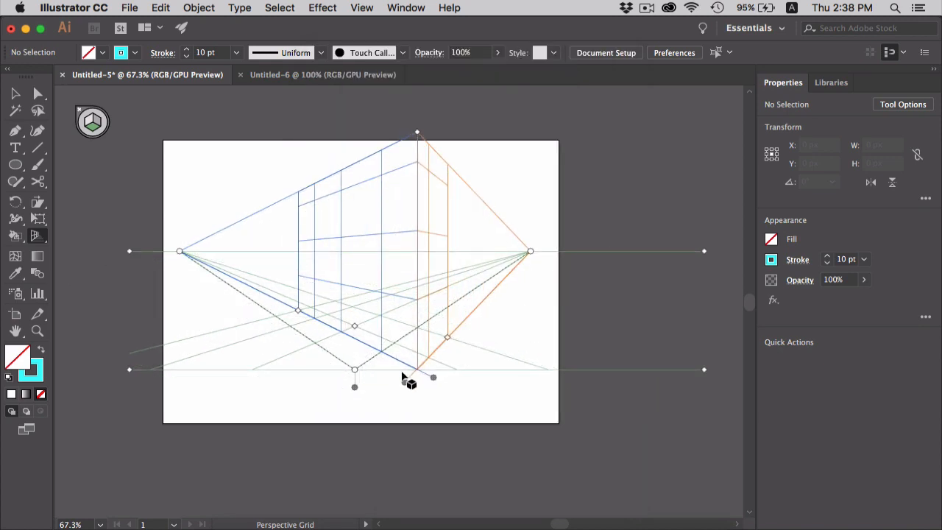
# Try shifting the right grid plane toward its vanishing point and moving the whole grid by its ground level handle
pyautogui.moveTo(404, 378); pyautogui.dragTo(488, 384)
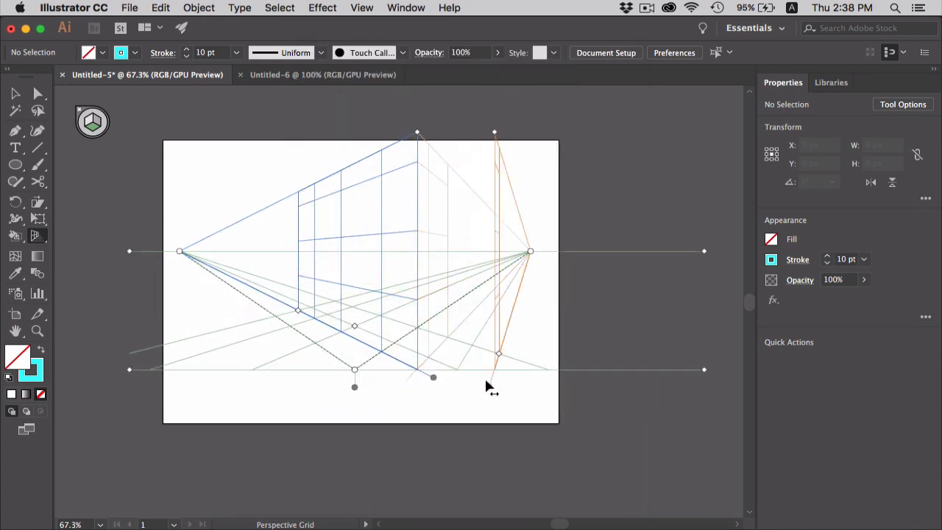
pyautogui.moveTo(130, 370); pyautogui.dragTo(103, 389)
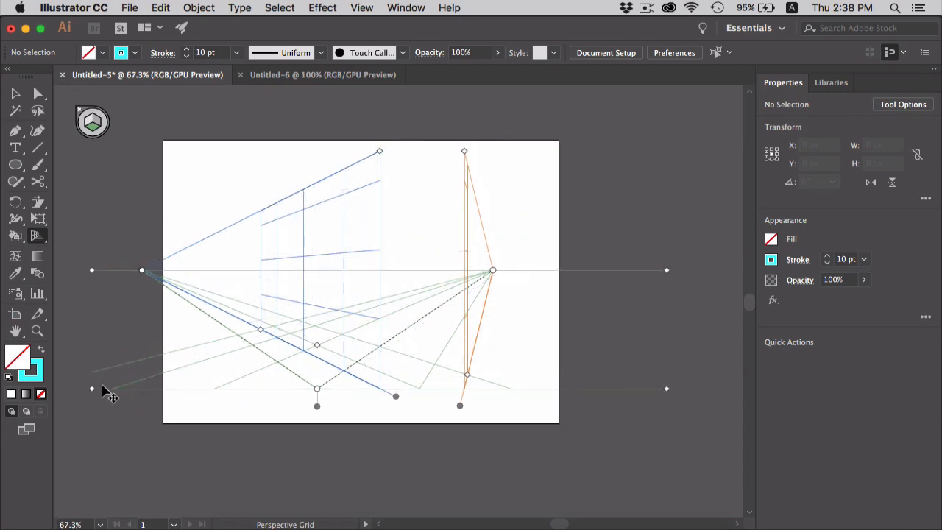
# Reset the perspective grid to the Two Point Perspective preset
pyautogui.click(362, 7)
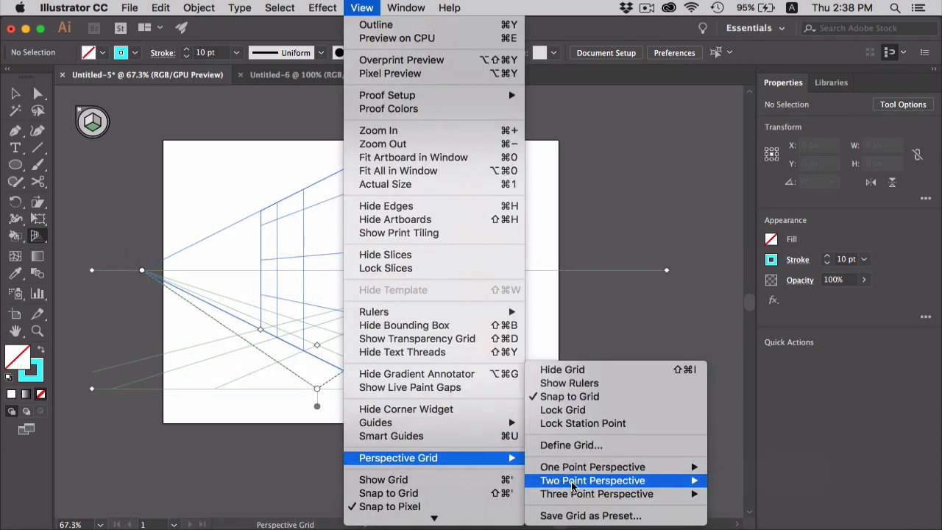
pyautogui.moveTo(596, 482)
pyautogui.click(750, 481)
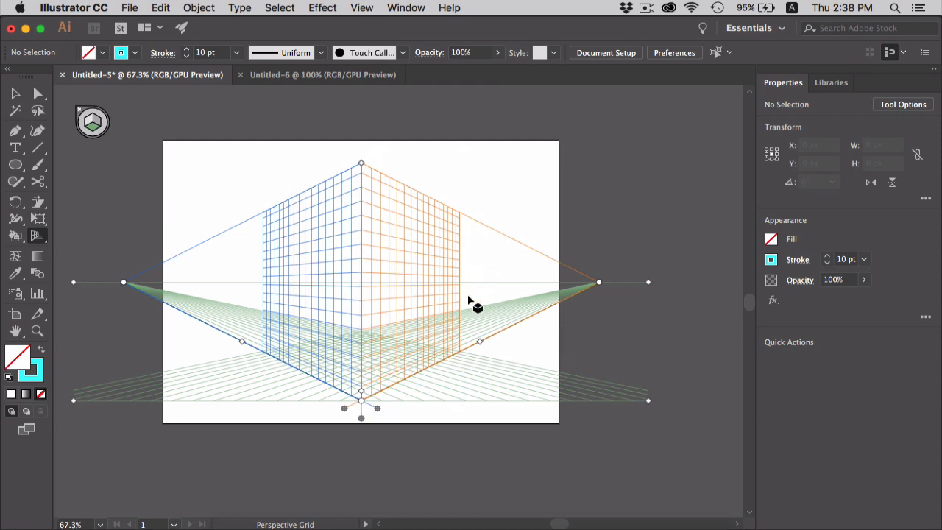
# Draw a full-height rectangle about 239 by 500 px on the left grid plane, starting from the central vertical edge
pyautogui.hotkey('shift', 'v')
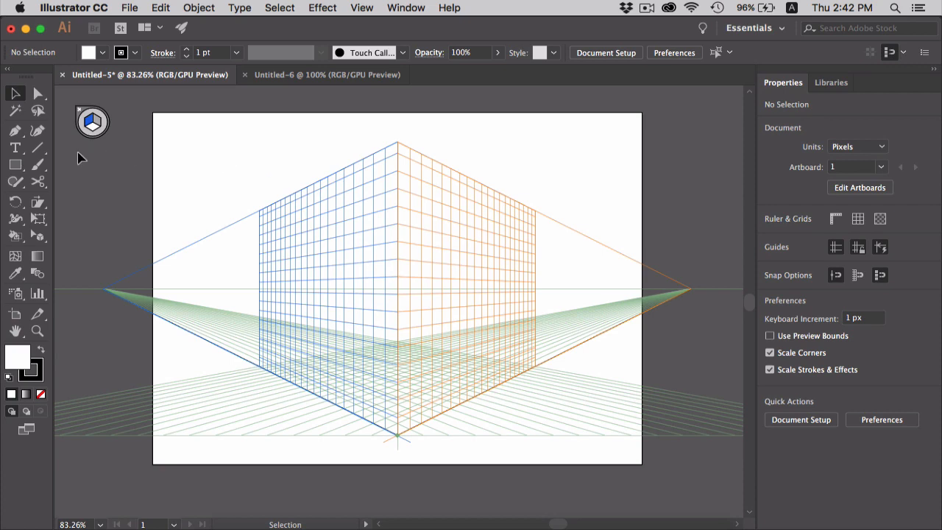
pyautogui.click(15, 165)
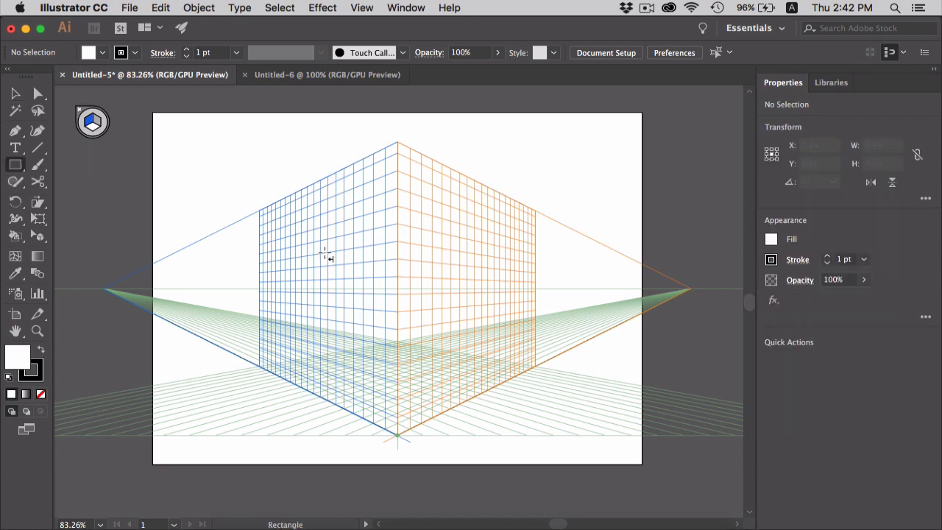
pyautogui.scroll(6, 350, 271)
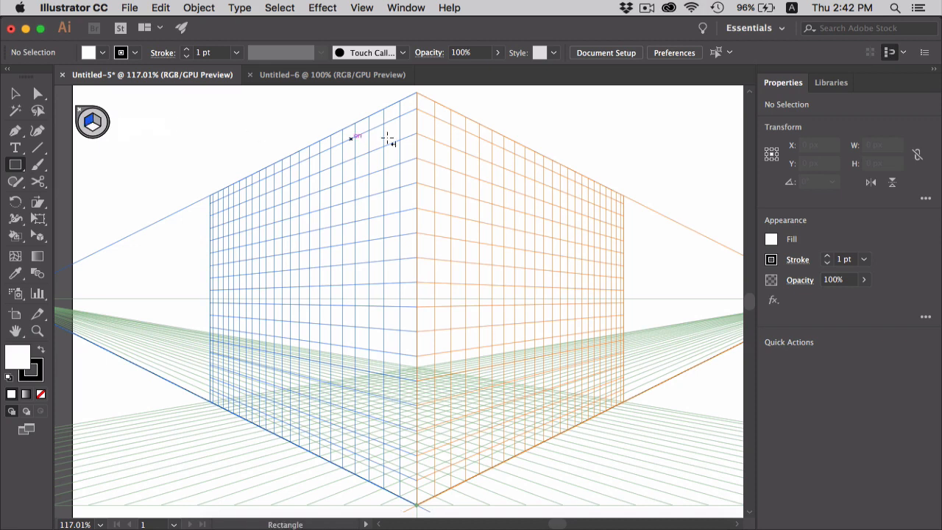
pyautogui.moveTo(417, 129); pyautogui.dragTo(312, 455)
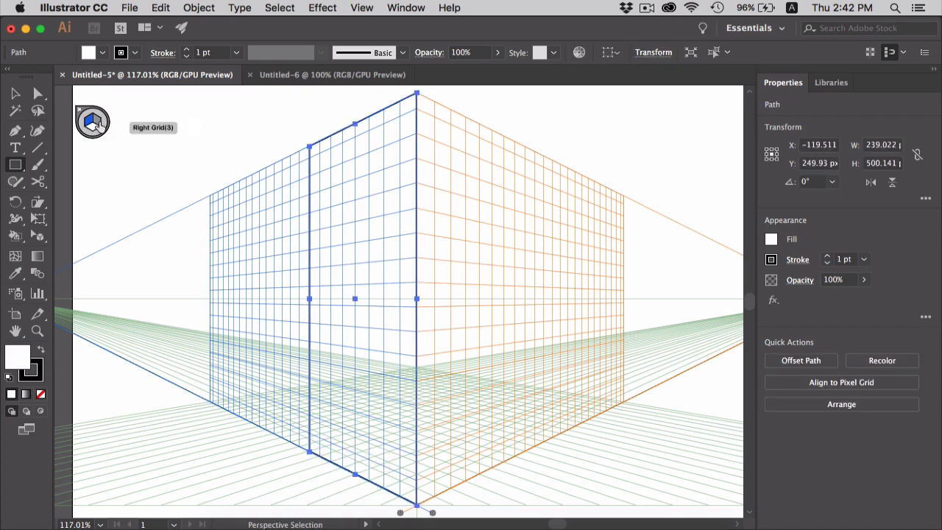
# Draw an adjoining full-height rectangle on the right grid plane and widen it in perspective to 270 px
pyautogui.click(98, 123)
pyautogui.moveTo(417, 94); pyautogui.dragTo(515, 462)
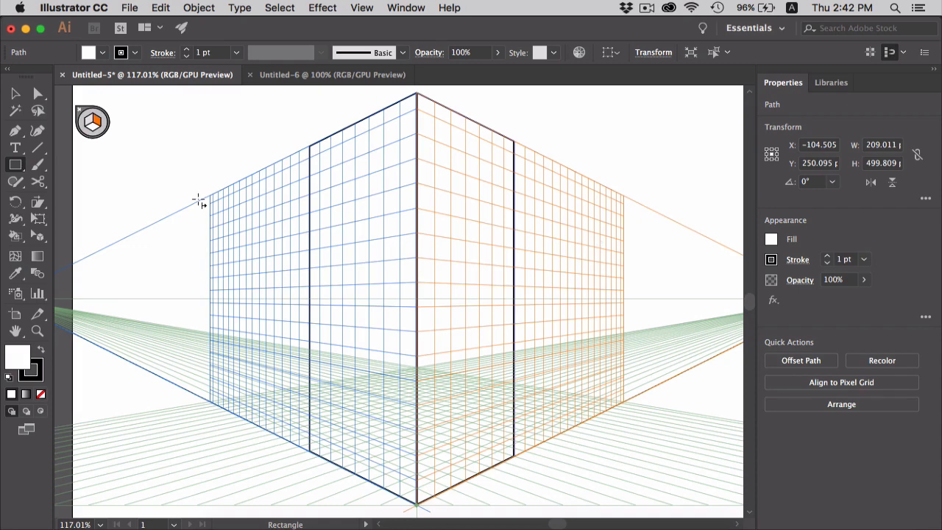
pyautogui.click(42, 240)
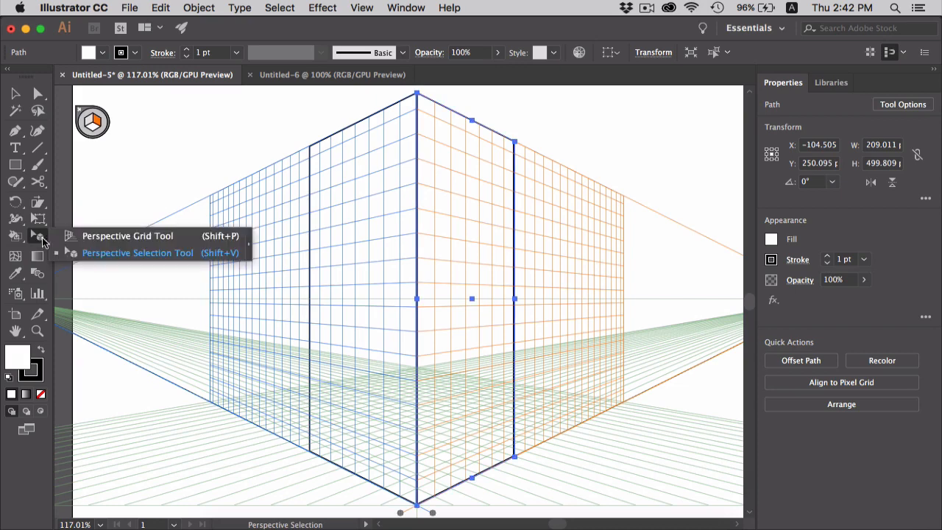
pyautogui.click(92, 252)
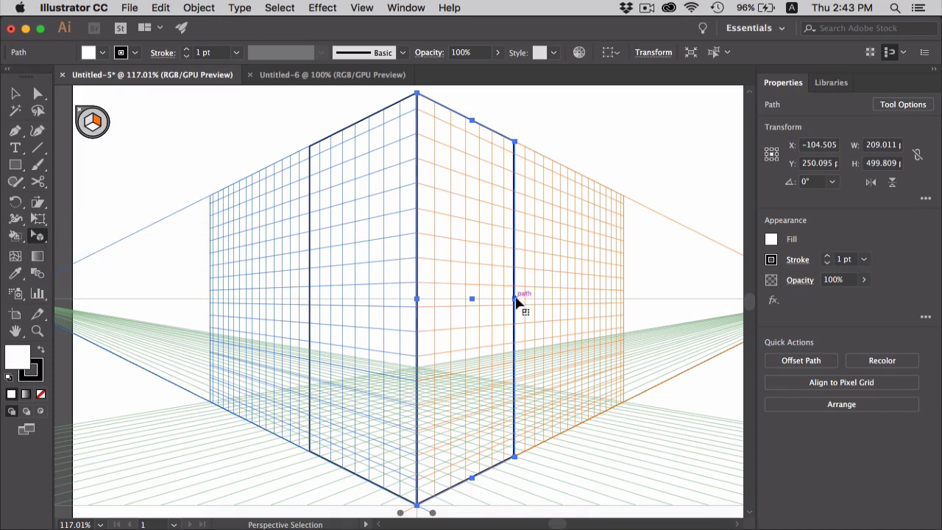
pyautogui.moveTo(515, 299); pyautogui.dragTo(534, 303)
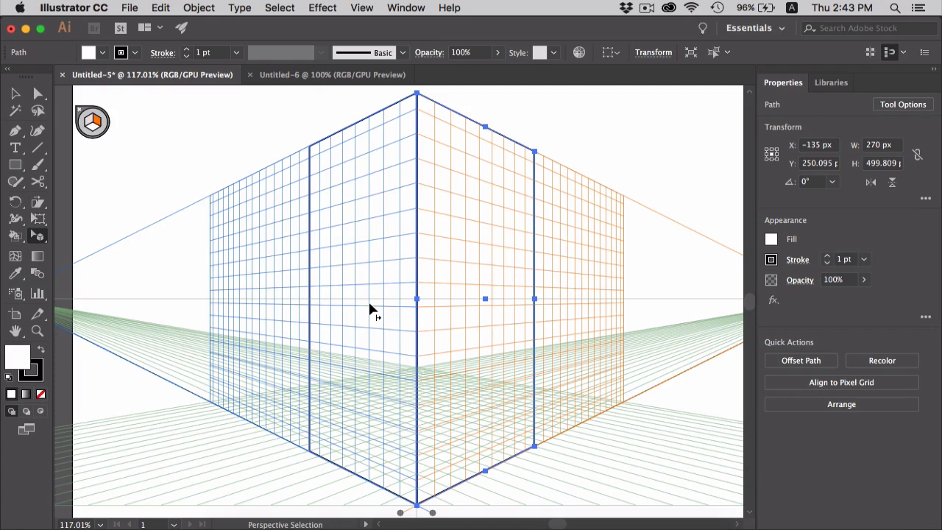
# Fill the rectangle on the left plane with a light orange
pyautogui.click(343, 294)
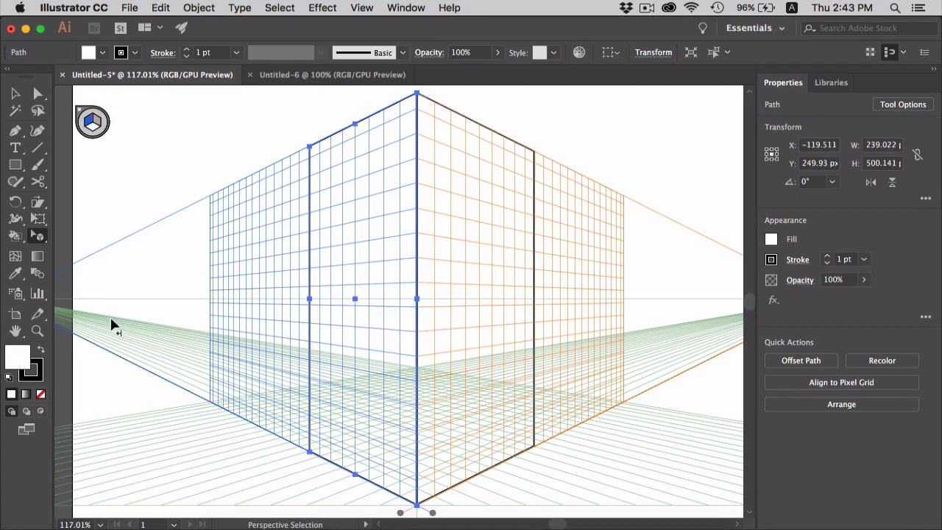
pyautogui.doubleClick(14, 360)
pyautogui.click(759, 339)
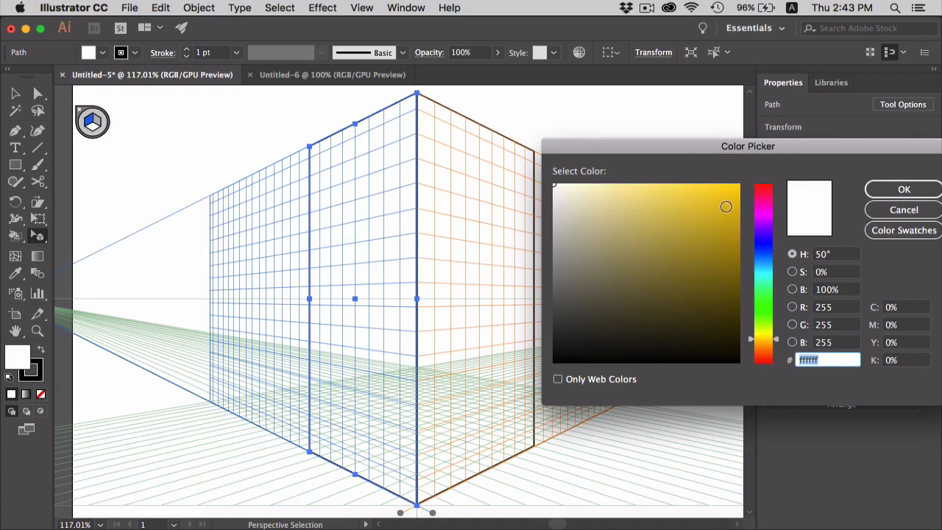
pyautogui.click(762, 343)
pyautogui.moveTo(726, 193); pyautogui.dragTo(666, 189)
pyautogui.click(882, 190)
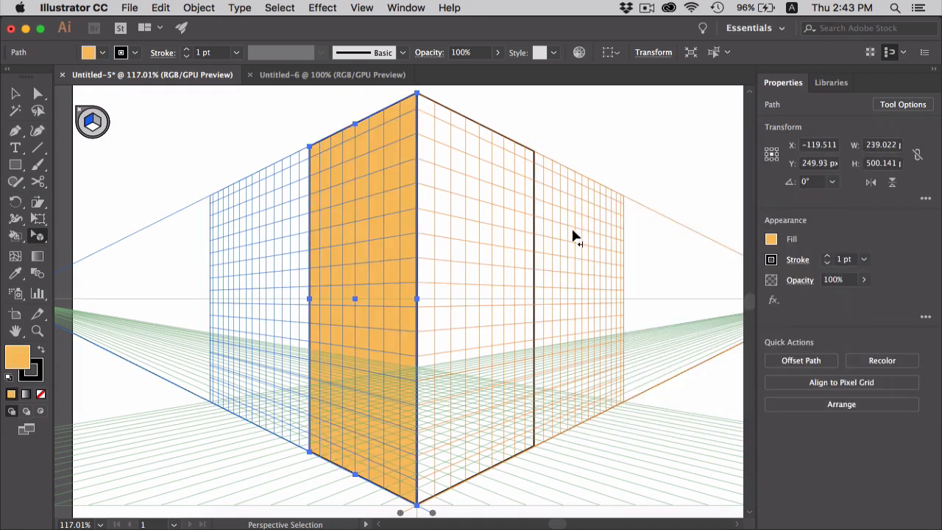
# Fill the rectangle on the right plane with a darker brownish orange for the shaded wall
pyautogui.click(532, 243)
pyautogui.doubleClick(18, 358)
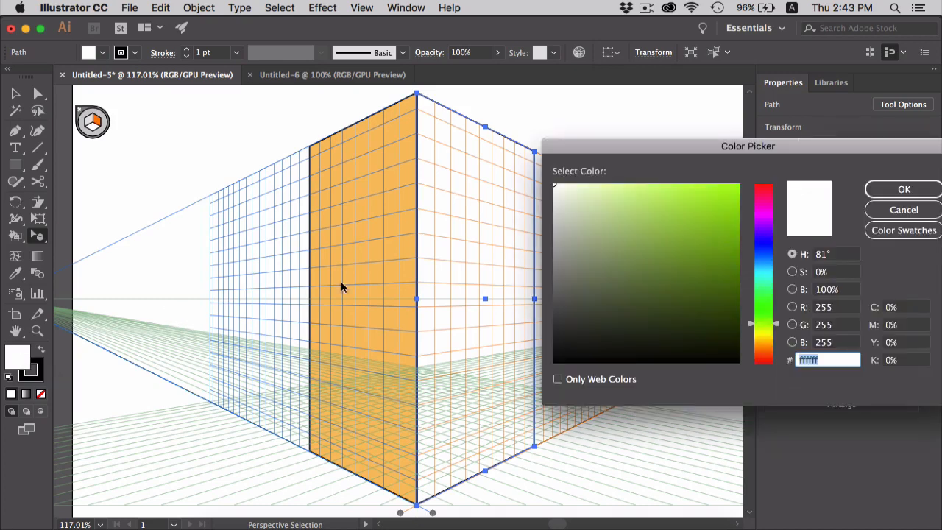
pyautogui.click(762, 343)
pyautogui.moveTo(731, 216); pyautogui.dragTo(731, 235)
pyautogui.click(904, 190)
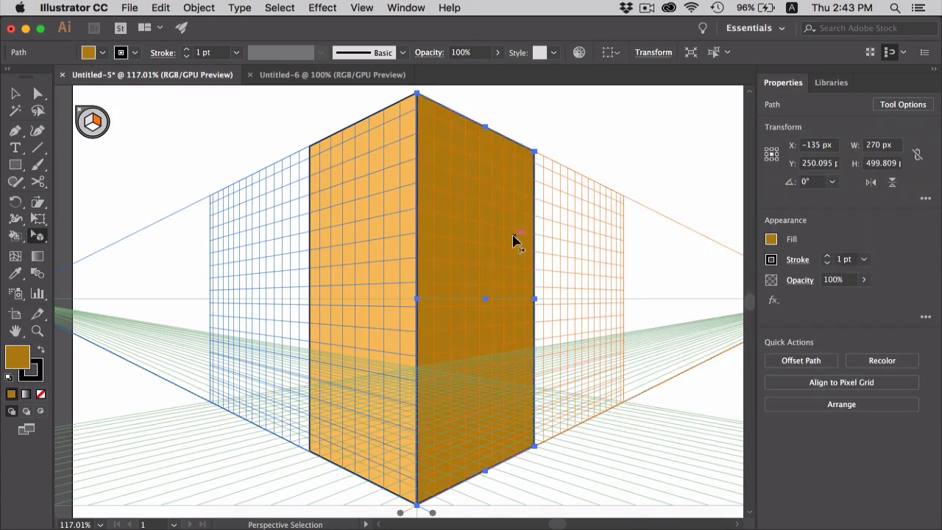
# Draw a small window about 30 by 29 px near the top of the right wall and fill it with cream f2ebdd
pyautogui.press('m')
pyautogui.moveTo(452, 172); pyautogui.dragTo(465, 196)
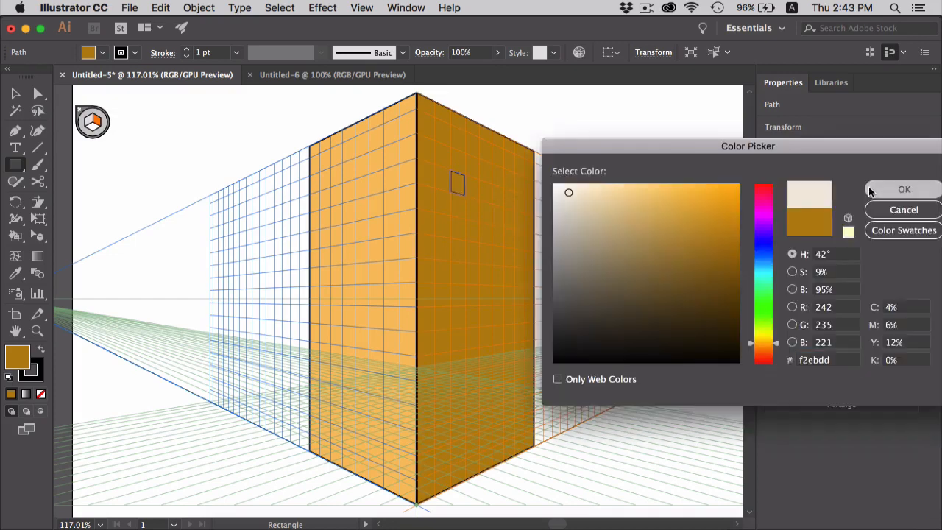
pyautogui.click(872, 190)
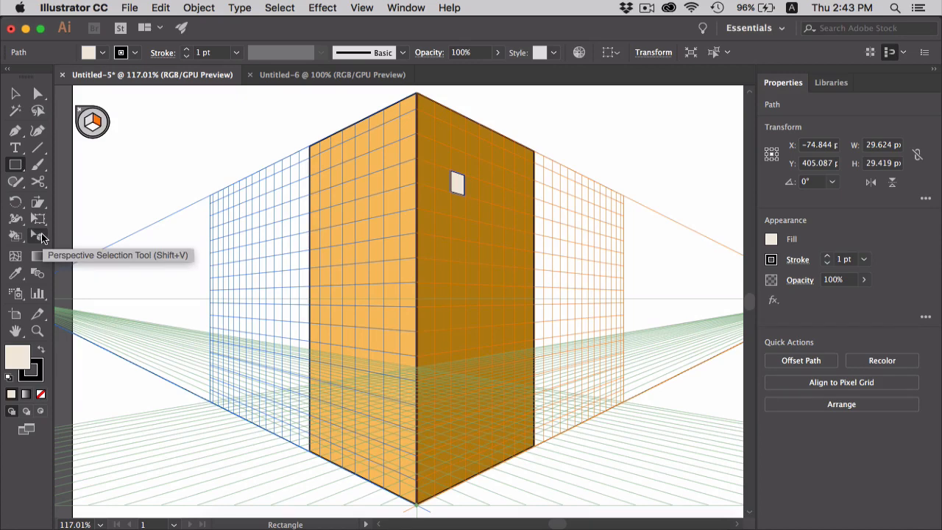
# Duplicate the window twice in perspective to make a row of three across the right wall
pyautogui.moveTo(41, 232); pyautogui.dragTo(117, 252)
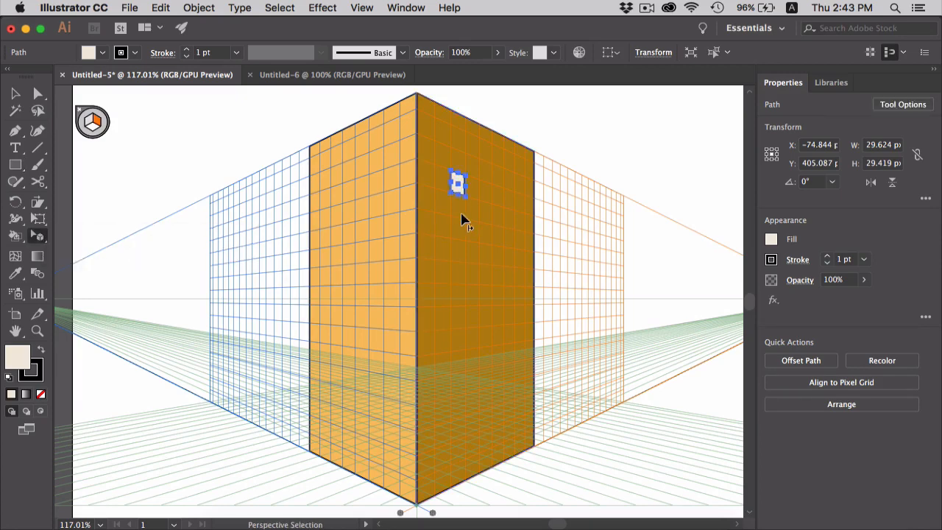
pyautogui.press('super')
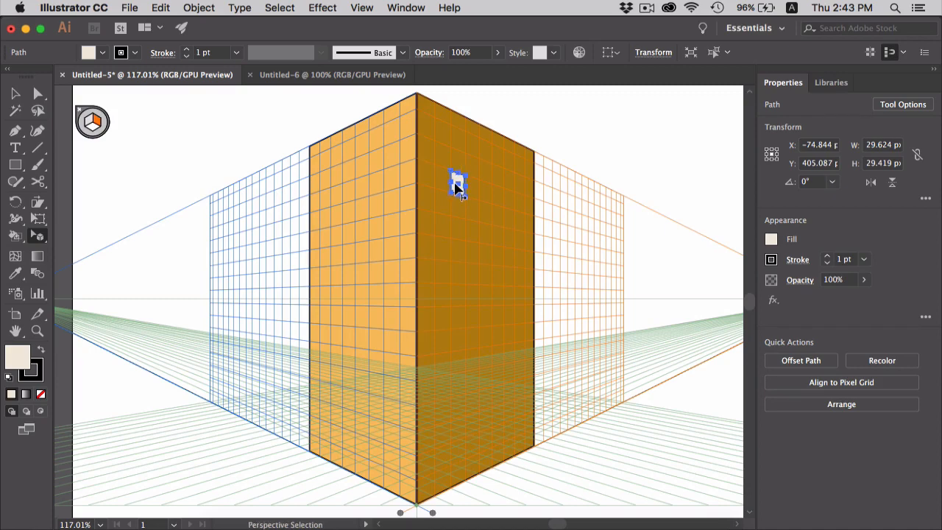
pyautogui.moveTo(457, 188); pyautogui.dragTo(509, 198)
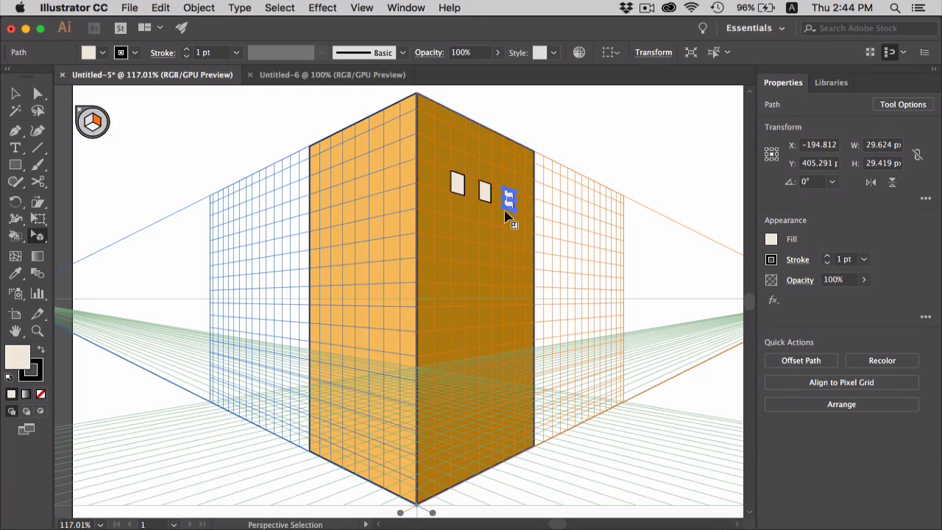
# Copy the row of three windows down the right wall to make four evenly spaced rows
pyautogui.click(457, 184)
pyautogui.keyDown('shift'); pyautogui.click(482, 192); pyautogui.keyUp('shift')
pyautogui.keyDown('shift'); pyautogui.click(510, 199); pyautogui.keyUp('shift')
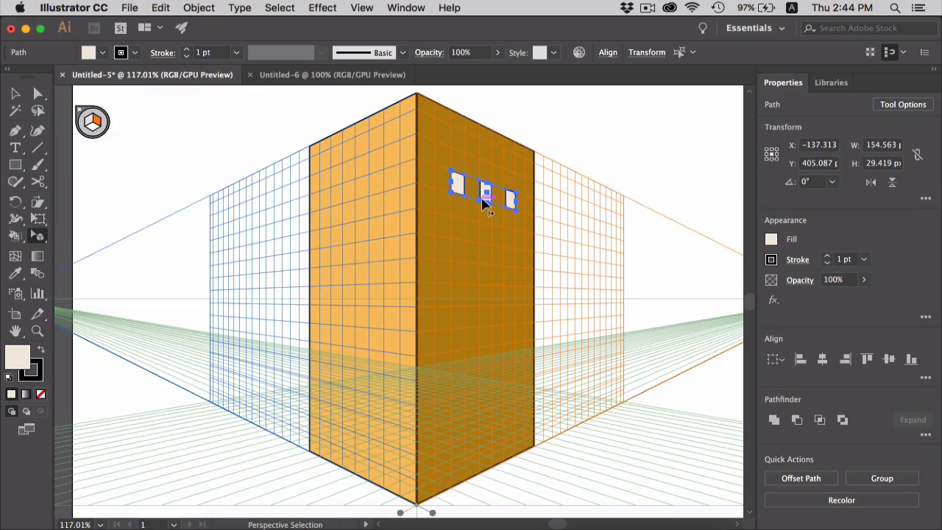
pyautogui.moveTo(488, 200); pyautogui.dragTo(485, 318)
# Copy all twelve windows from the right wall onto the left wall, switching them to the left grid plane
pyautogui.click(457, 185)
pyautogui.keyDown('shift'); pyautogui.click(484, 192); pyautogui.keyUp('shift')
pyautogui.keyDown('shift'); pyautogui.click(510, 197); pyautogui.keyUp('shift')
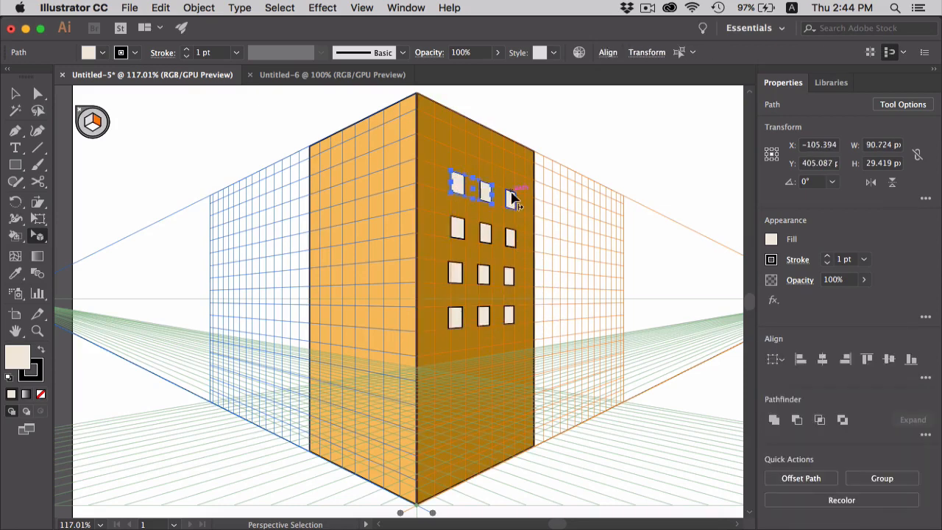
pyautogui.keyDown('shift'); pyautogui.click(514, 235); pyautogui.keyUp('shift')
pyautogui.keyDown('shift'); pyautogui.click(457, 231); pyautogui.keyUp('shift')
pyautogui.keyDown('shift'); pyautogui.click(484, 234); pyautogui.keyUp('shift')
pyautogui.keyDown('shift'); pyautogui.click(455, 274); pyautogui.keyUp('shift')
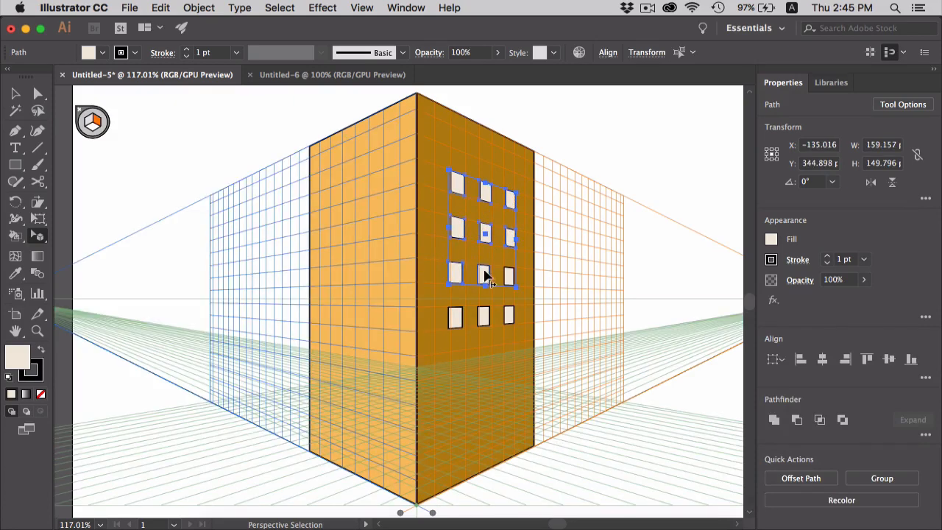
pyautogui.keyDown('shift'); pyautogui.click(483, 274); pyautogui.keyUp('shift')
pyautogui.keyDown('shift'); pyautogui.click(510, 277); pyautogui.keyUp('shift')
pyautogui.keyDown('shift'); pyautogui.click(508, 315); pyautogui.keyUp('shift')
pyautogui.keyDown('shift'); pyautogui.click(485, 319); pyautogui.keyUp('shift')
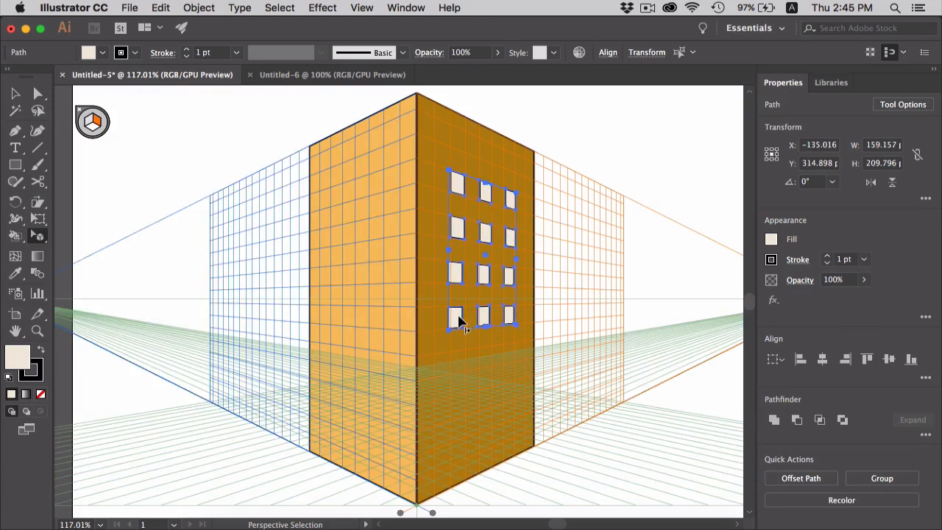
pyautogui.press('3')
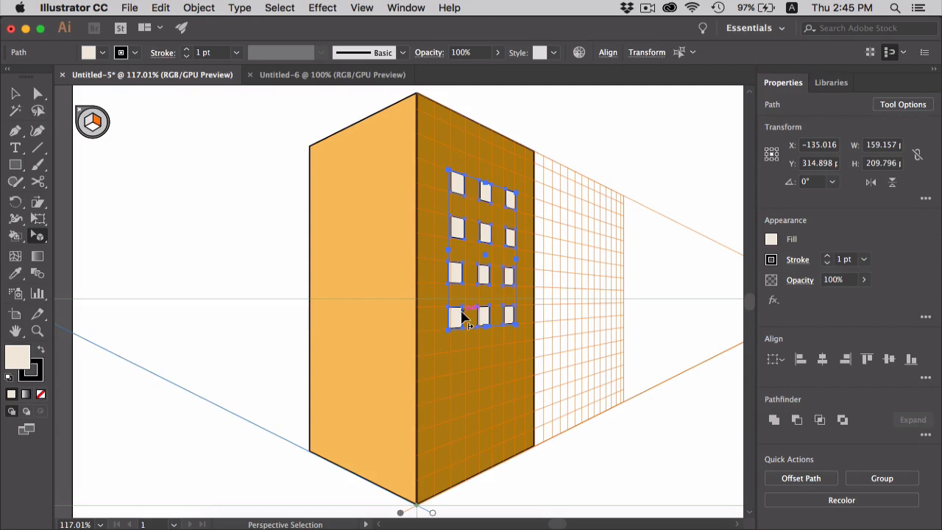
pyautogui.moveTo(455, 320); pyautogui.dragTo(364, 338)
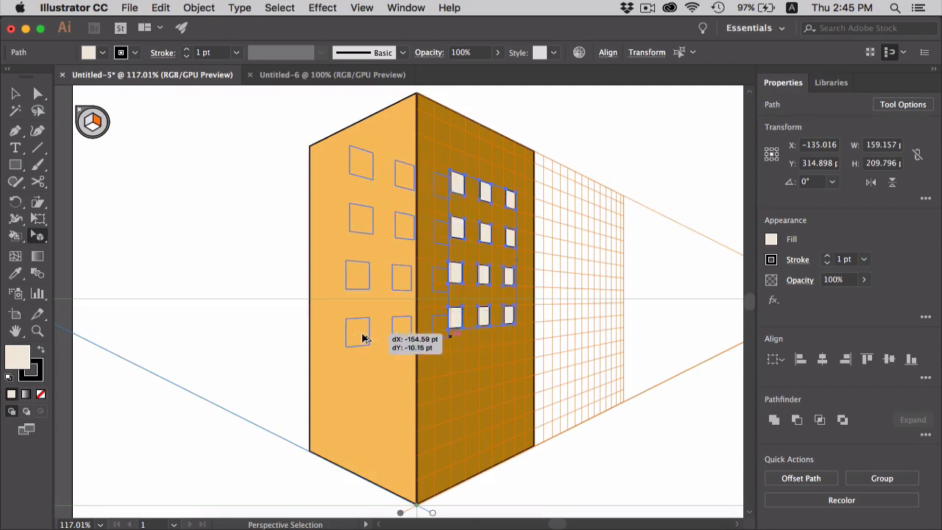
pyautogui.press('1')
pyautogui.moveTo(364, 338); pyautogui.dragTo(347, 287)
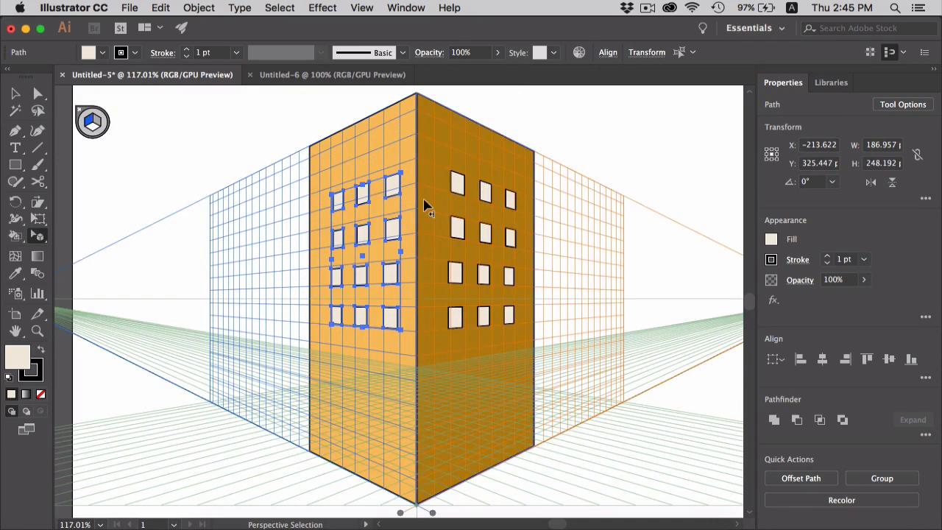
# Draw an ellipse about 32 by 53 px on the left plane, centred above the left wall's windows
pyautogui.click(17, 168)
pyautogui.moveTo(17, 168); pyautogui.dragTo(94, 203)
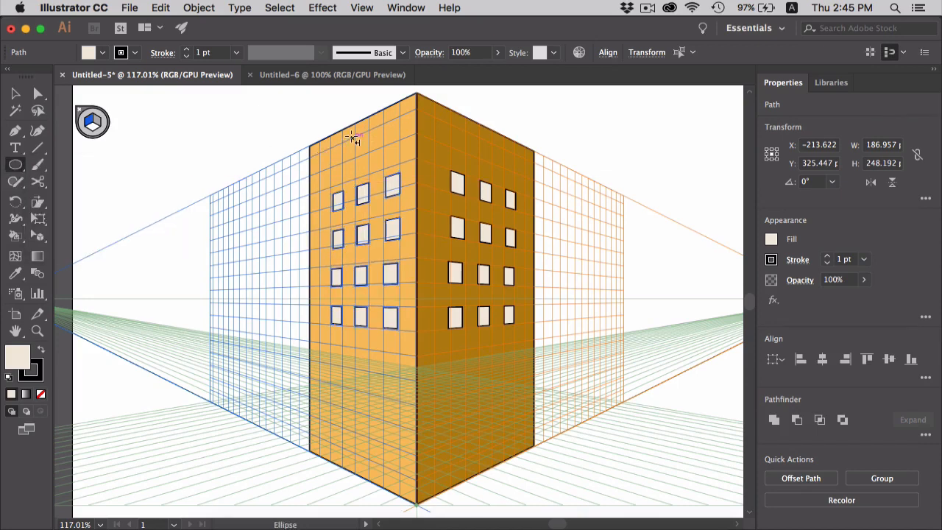
pyautogui.moveTo(355, 134); pyautogui.dragTo(374, 171)
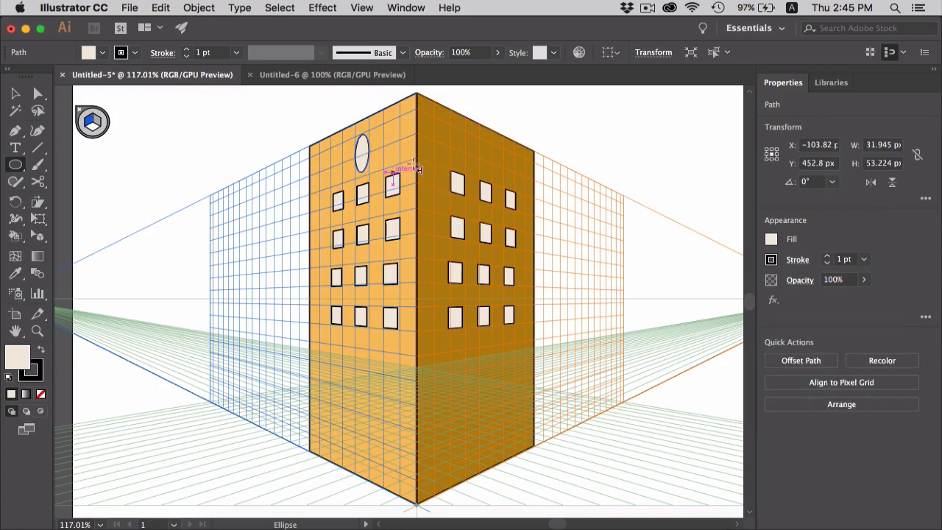
# Draw a matching ellipse about 45 by 42 px on the right plane, centred above the right wall's windows
pyautogui.press('super+shift+a')
pyautogui.press('3')
pyautogui.moveTo(477, 150); pyautogui.dragTo(492, 177)
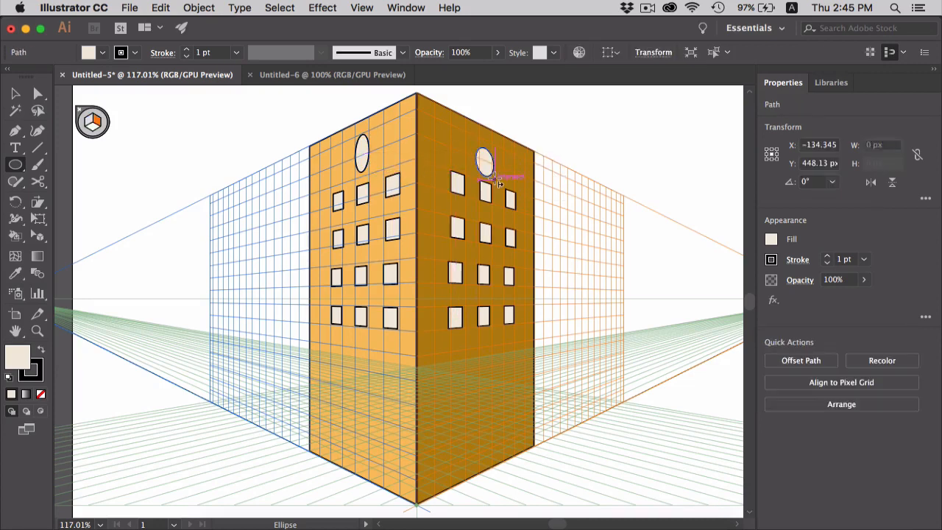
pyautogui.hotkey('shift', 'v')
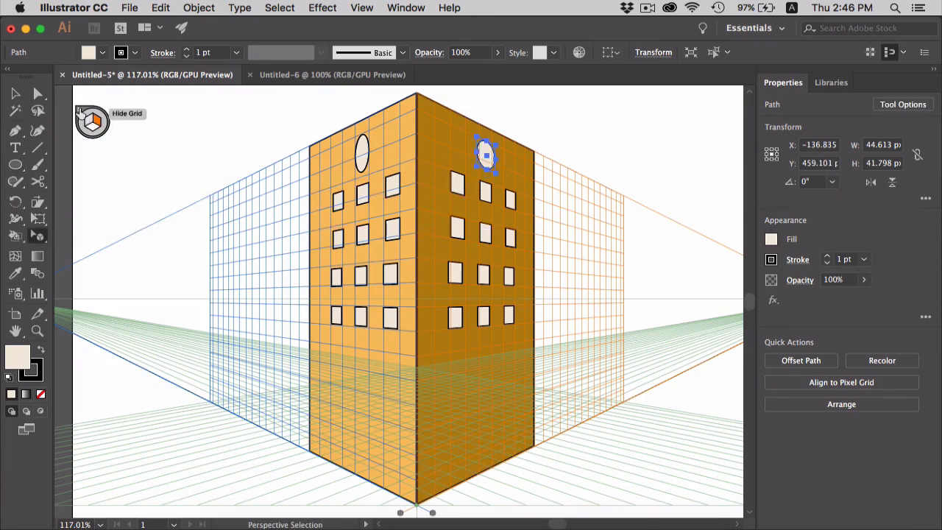
# Deselect the artwork and hide the perspective grid
pyautogui.press('super+shift+a')
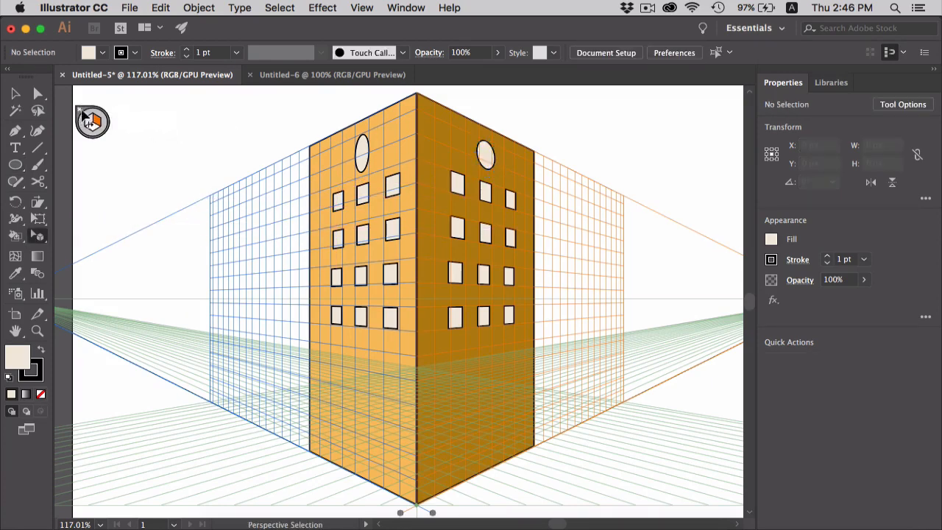
pyautogui.click(80, 110)
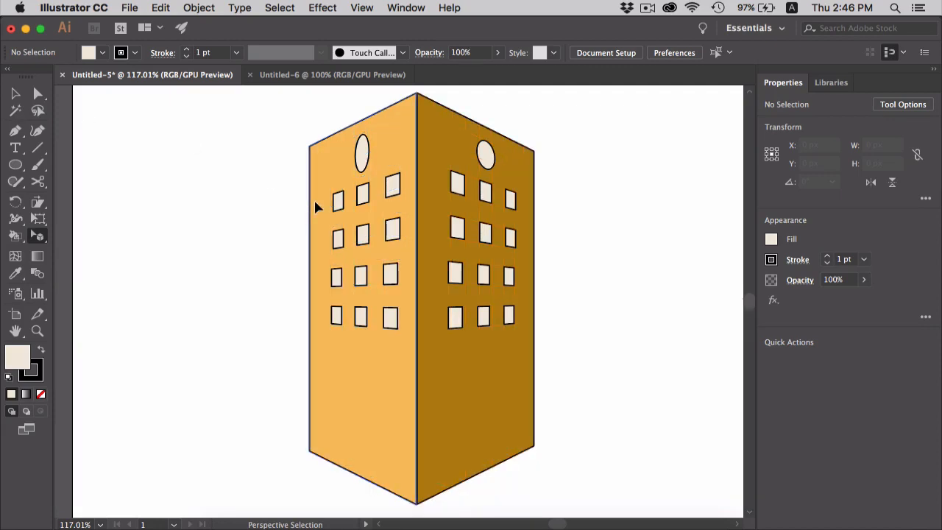
pyautogui.keyDown('alt'); pyautogui.scroll(-5, 387, 279); pyautogui.keyUp('alt')
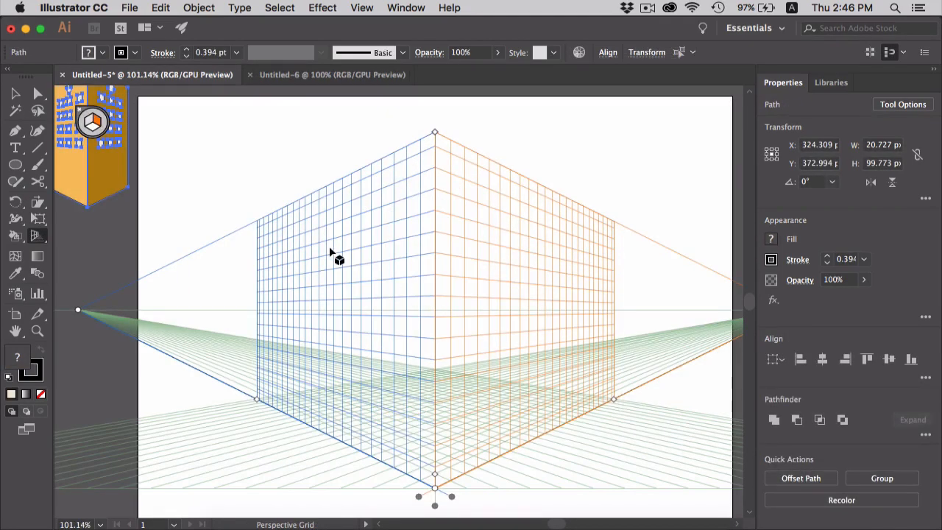
# Add a one-word text line with the person's first name above the left grid plane, set to 36 pt
pyautogui.press('t')
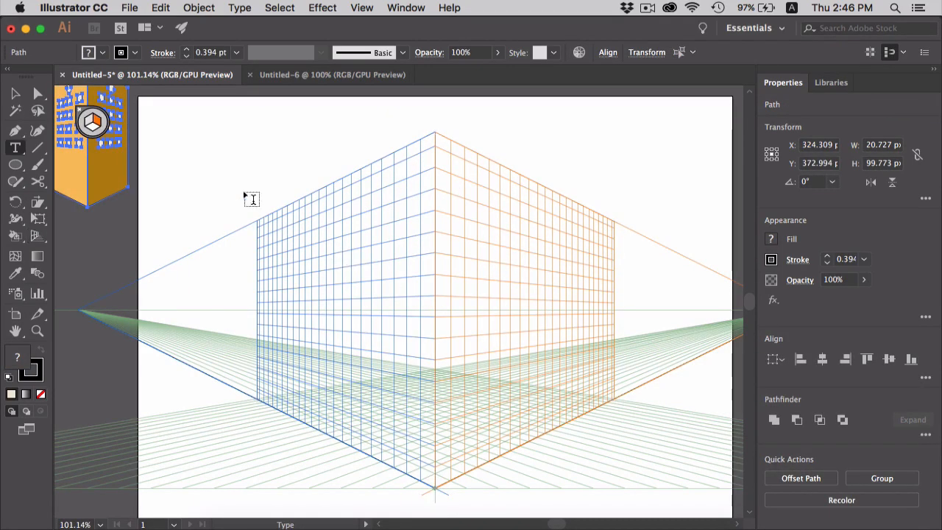
pyautogui.click(205, 163)
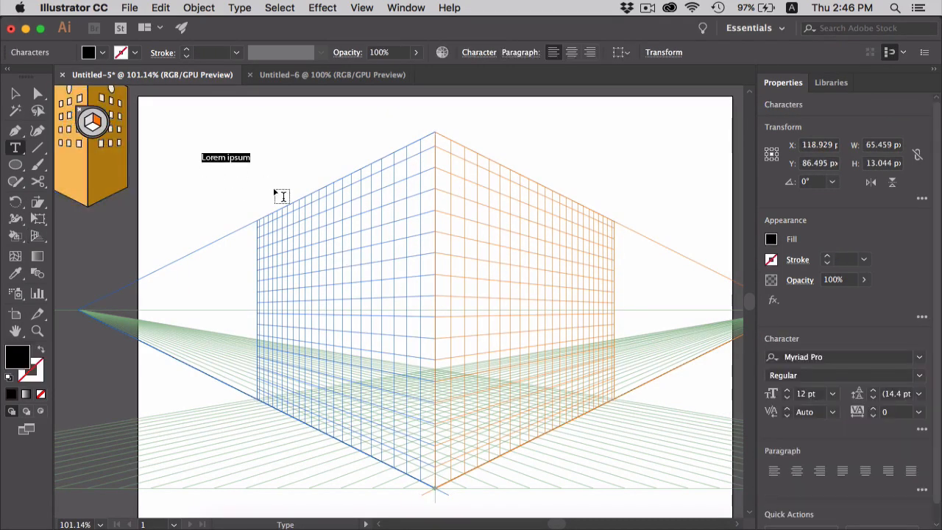
pyautogui.click(833, 394)
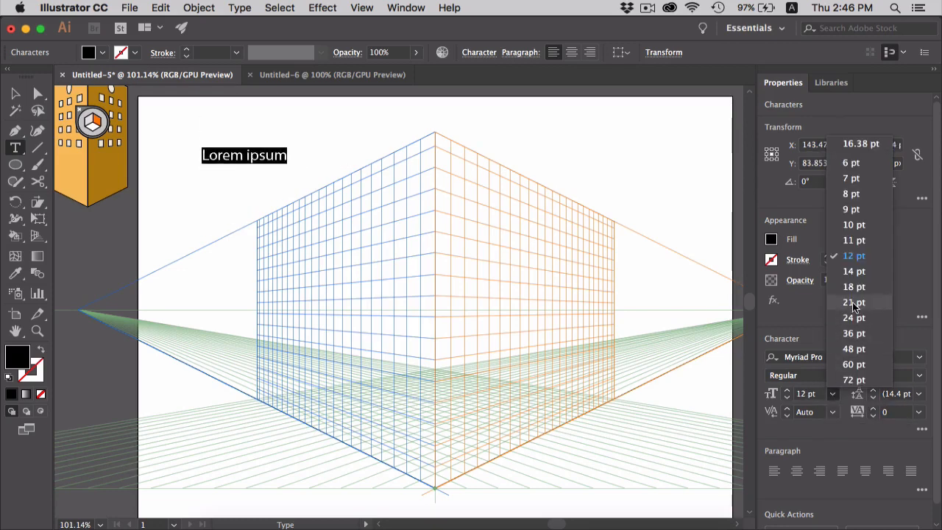
pyautogui.click(854, 334)
pyautogui.write('D')
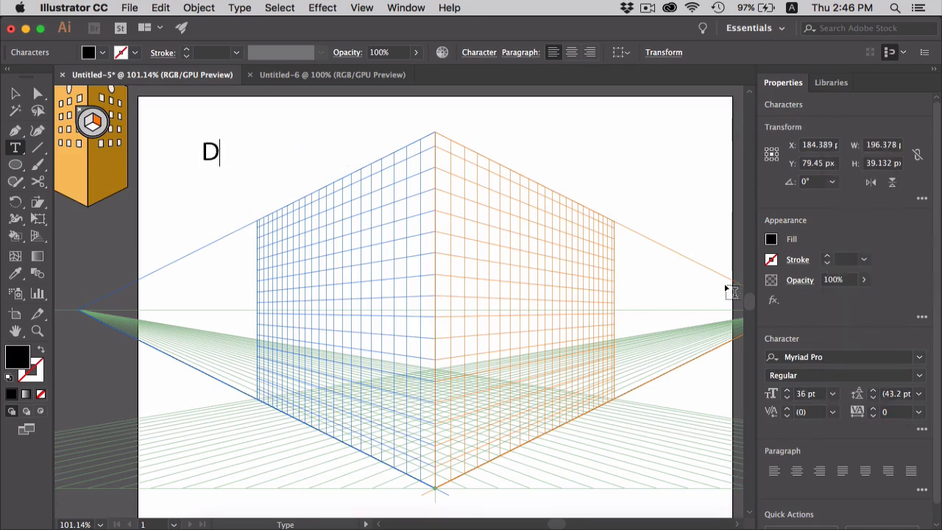
pyautogui.write('evrishi')
pyautogui.press('Escape')
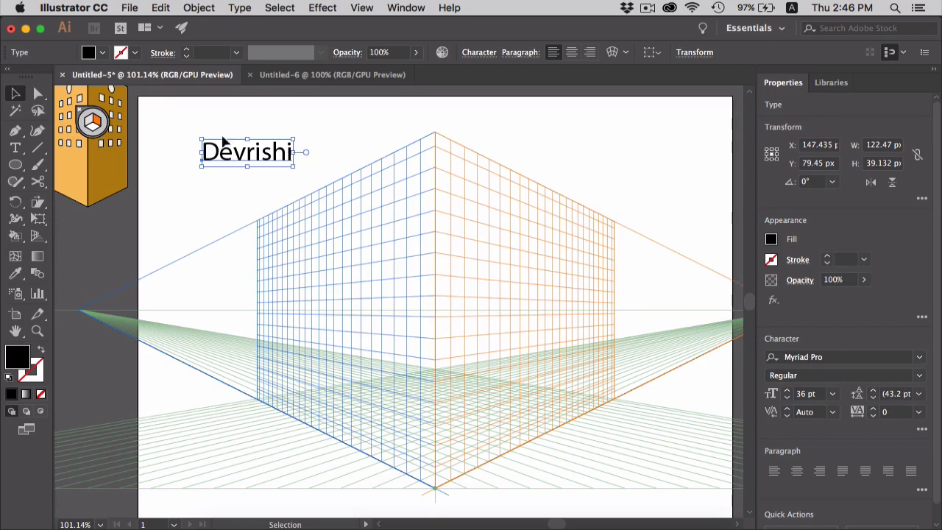
# Attach the name text to the right grid plane in perspective, placing it on the upper part near the centre edge
pyautogui.hotkey('shift', 'p')
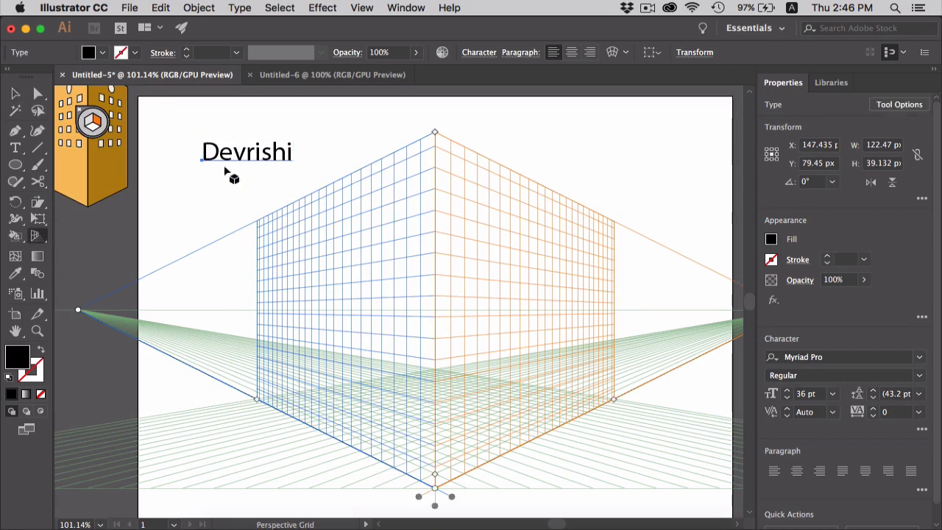
pyautogui.moveTo(40, 240); pyautogui.dragTo(95, 254)
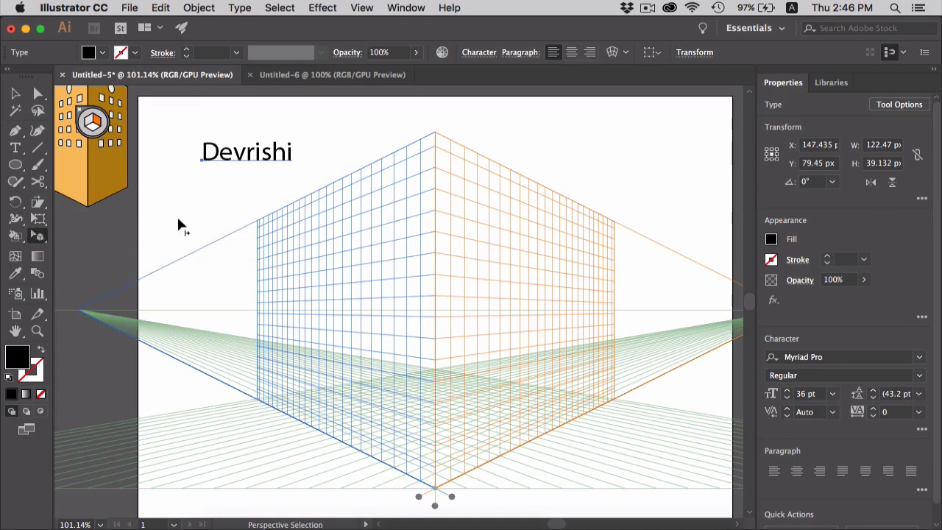
pyautogui.moveTo(247, 157); pyautogui.dragTo(698, 186)
pyautogui.scroll(5, 507, 249)
pyautogui.scroll(-5, 510, 230)
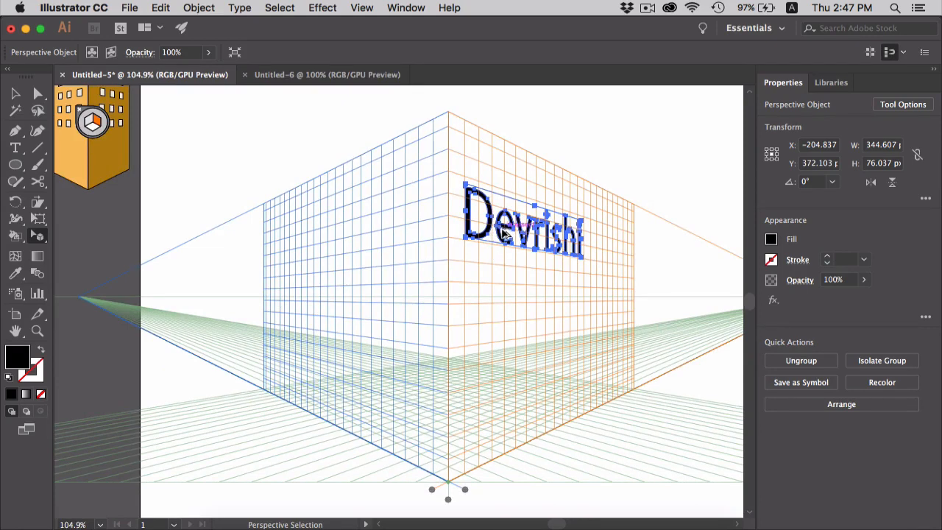
# Copy the perspective text onto the left grid plane, mirroring its position beside the centre edge, and deselect it
pyautogui.moveTo(507, 233); pyautogui.dragTo(436, 238)
pyautogui.moveTo(416, 233); pyautogui.dragTo(334, 251)
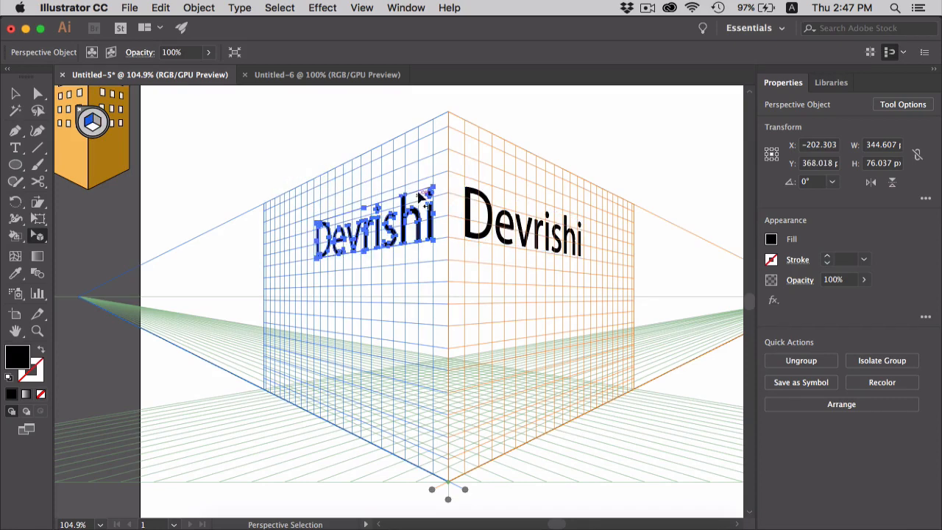
pyautogui.click(269, 134)
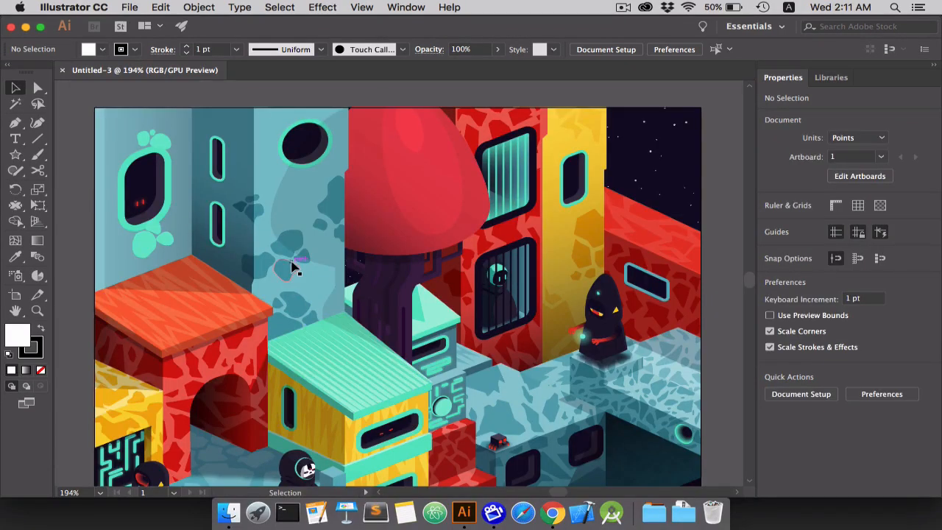
# Examine the isometric city illustration, including its buildings, the bridge and the grouped shapes of the black creature
pyautogui.scroll(-5, 324, 236)
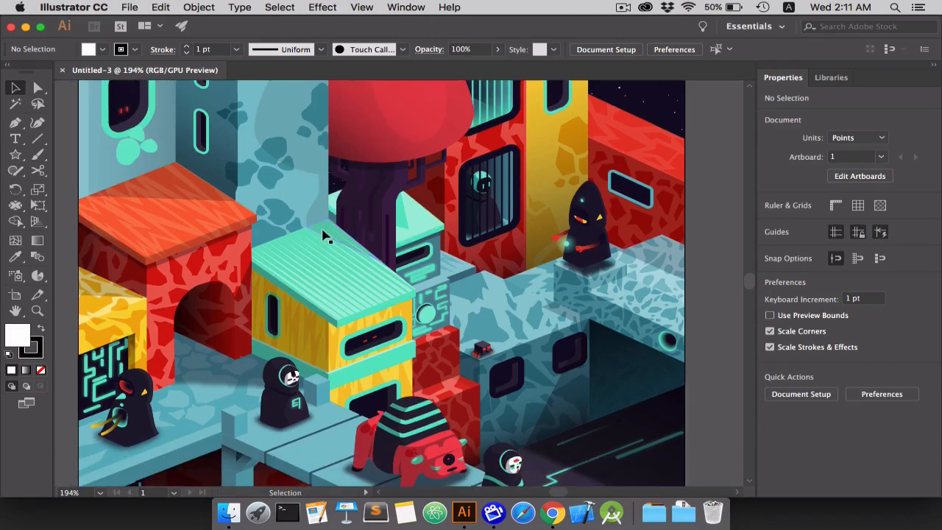
pyautogui.scroll(-5, 327, 243)
pyautogui.hscroll(-2, 327, 243)
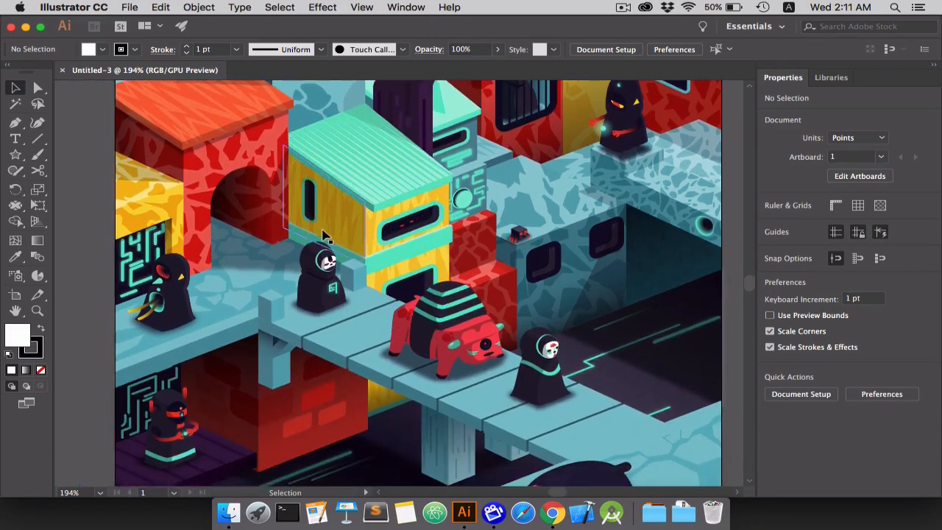
pyautogui.scroll(5, 383, 298)
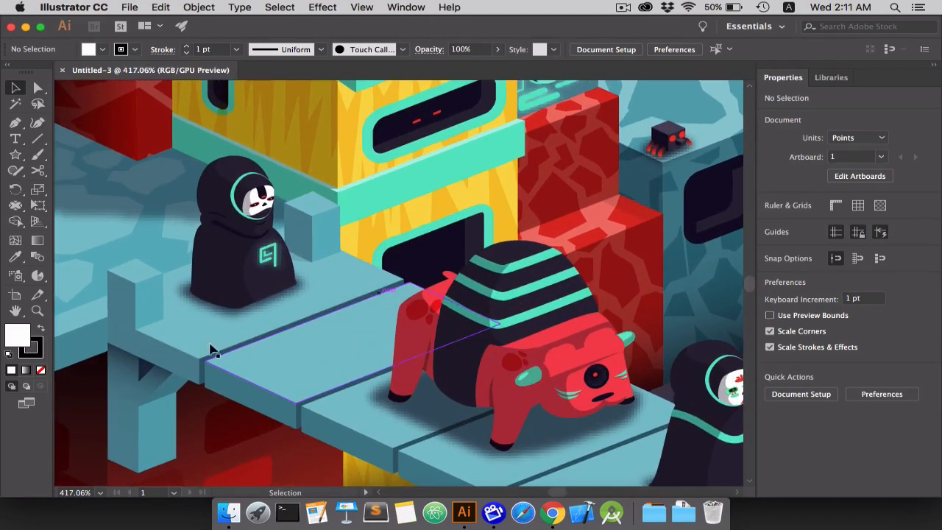
pyautogui.scroll(-5, 363, 328)
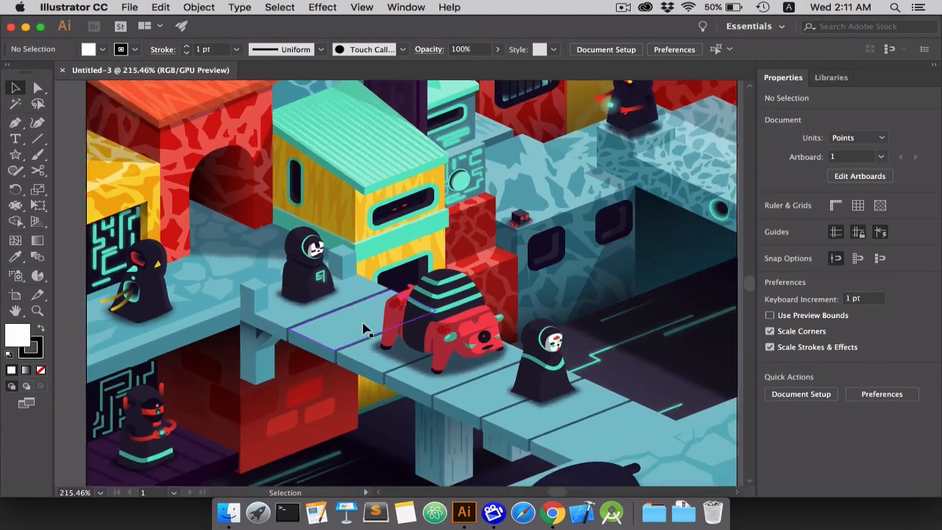
pyautogui.hscroll(5, 364, 329)
pyautogui.scroll(-4, 368, 327)
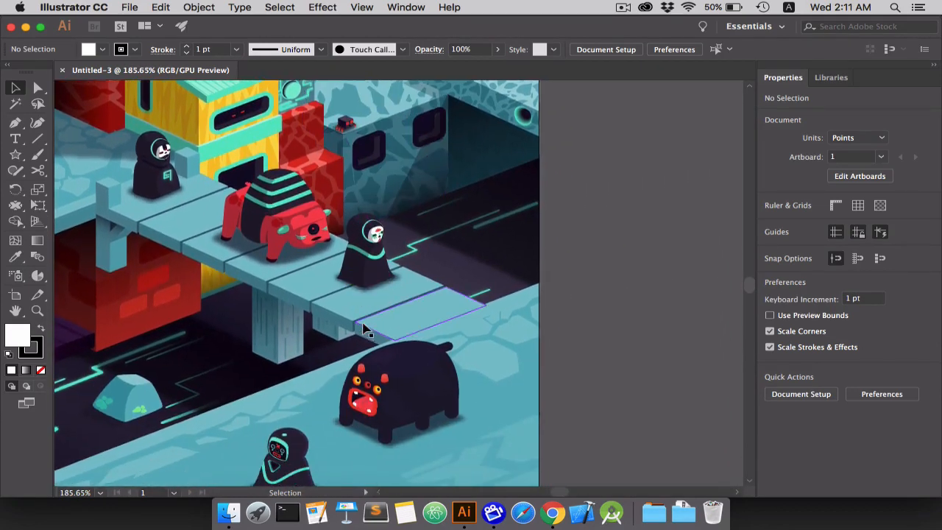
pyautogui.click(405, 386)
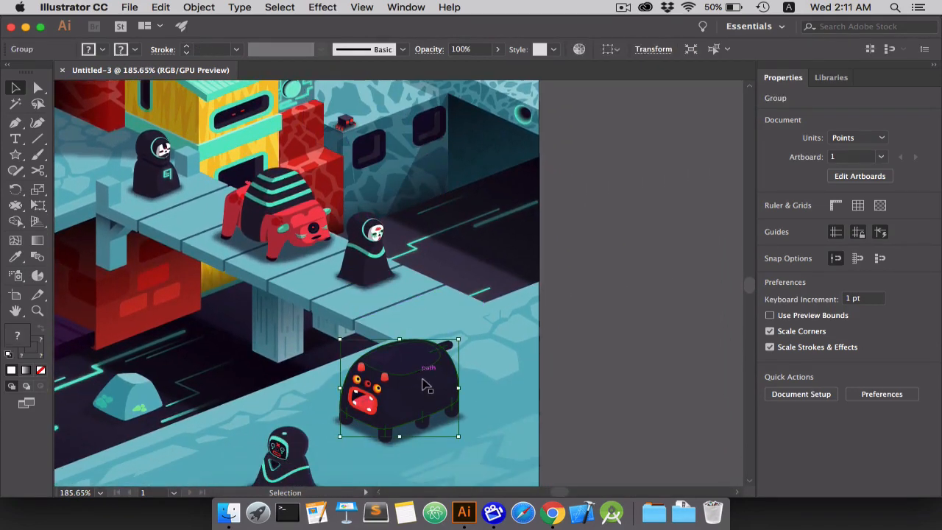
pyautogui.moveTo(478, 359); pyautogui.dragTo(384, 374)
pyautogui.scroll(-3, 308, 340)
pyautogui.hscroll(-10, 307, 341)
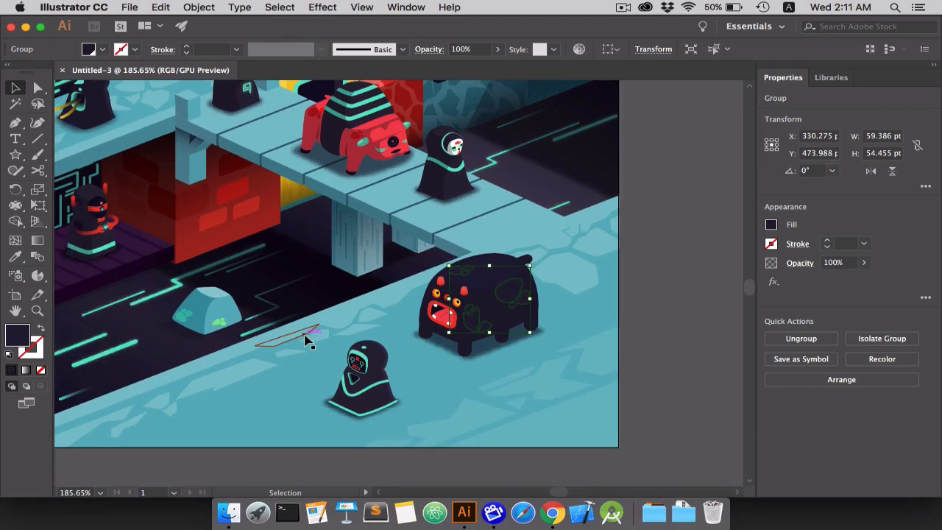
pyautogui.scroll(4, 307, 341)
pyautogui.hscroll(3, 308, 341)
pyautogui.scroll(2, 308, 341)
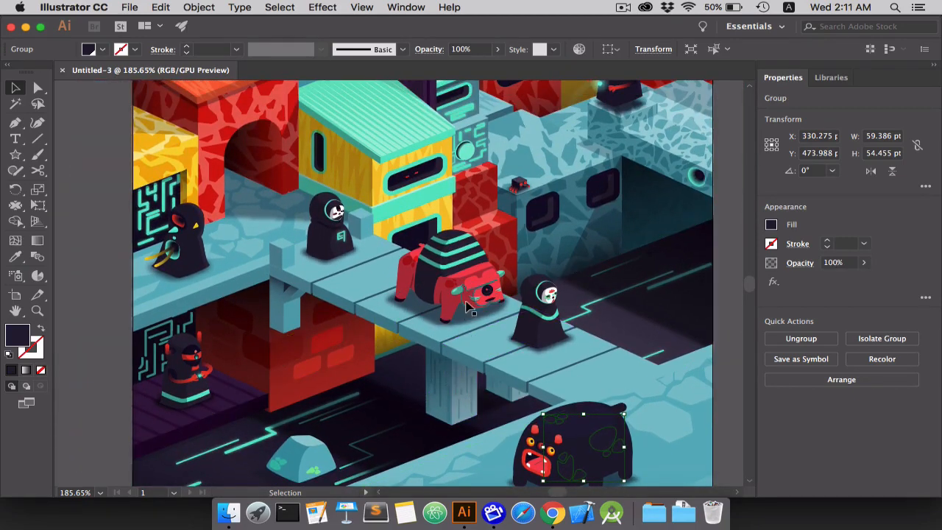
pyautogui.scroll(4, 469, 308)
pyautogui.hscroll(3, 469, 307)
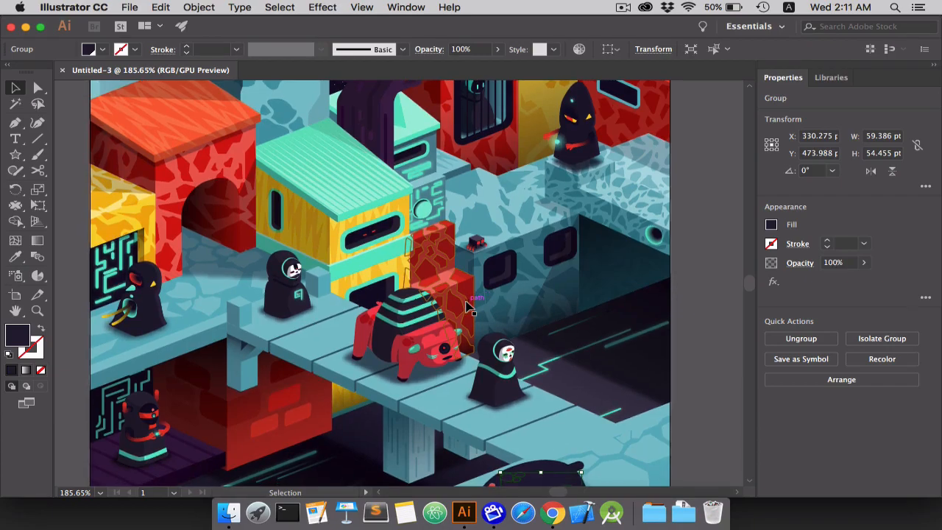